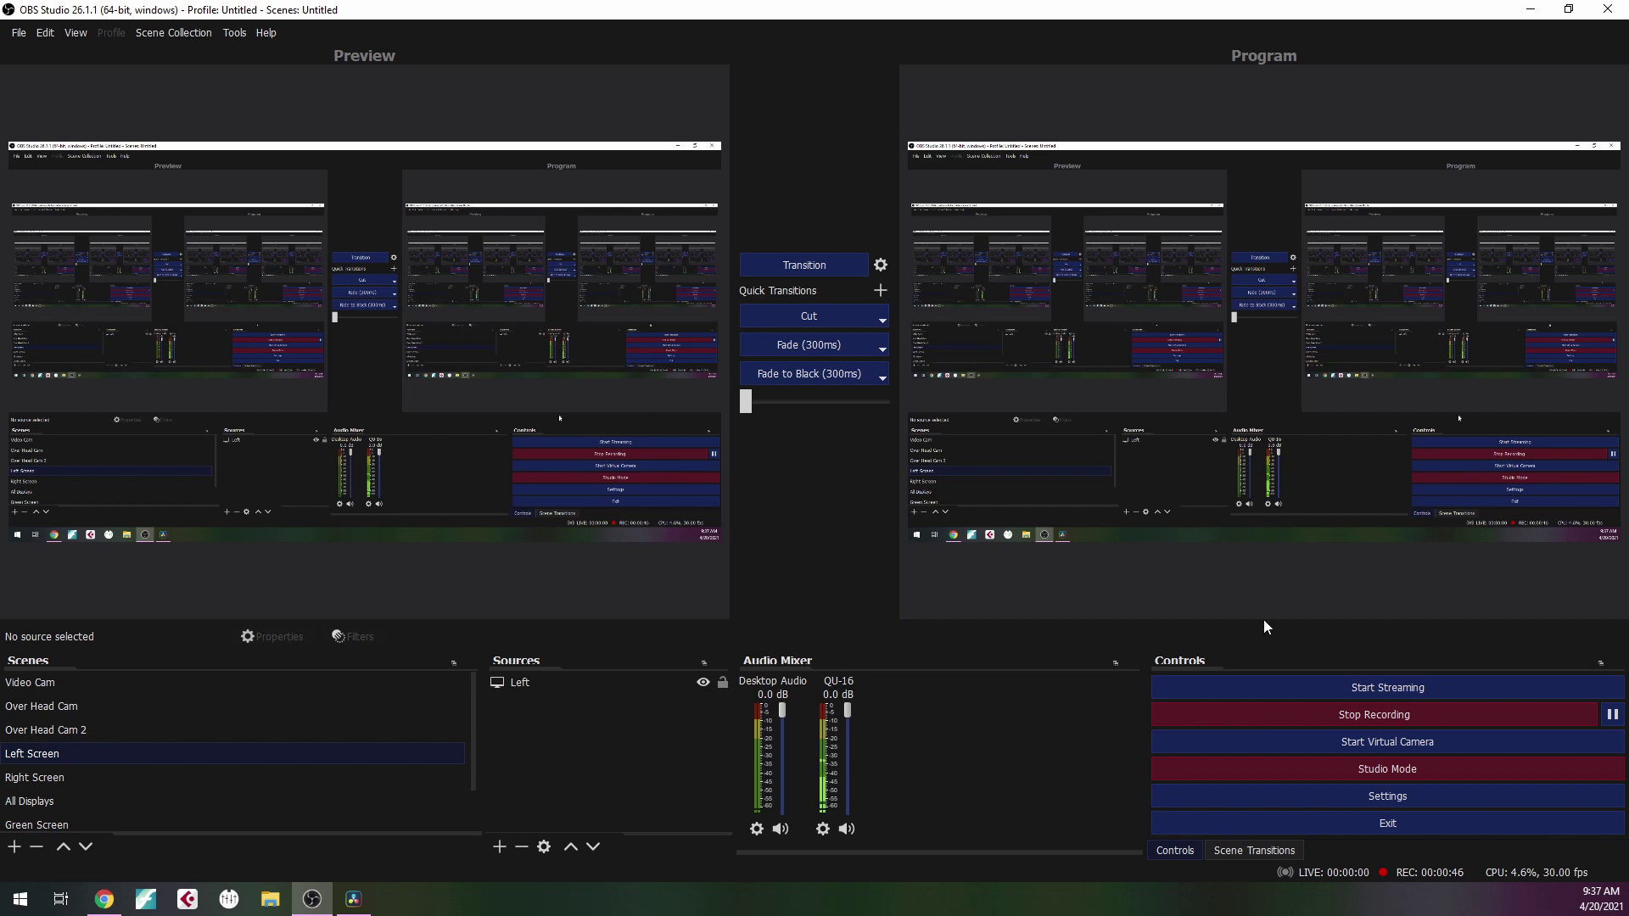
Review the Amazon Shure PGA48-LC microphone listing in Chrome, then return to OBS Studio
click(1530, 10)
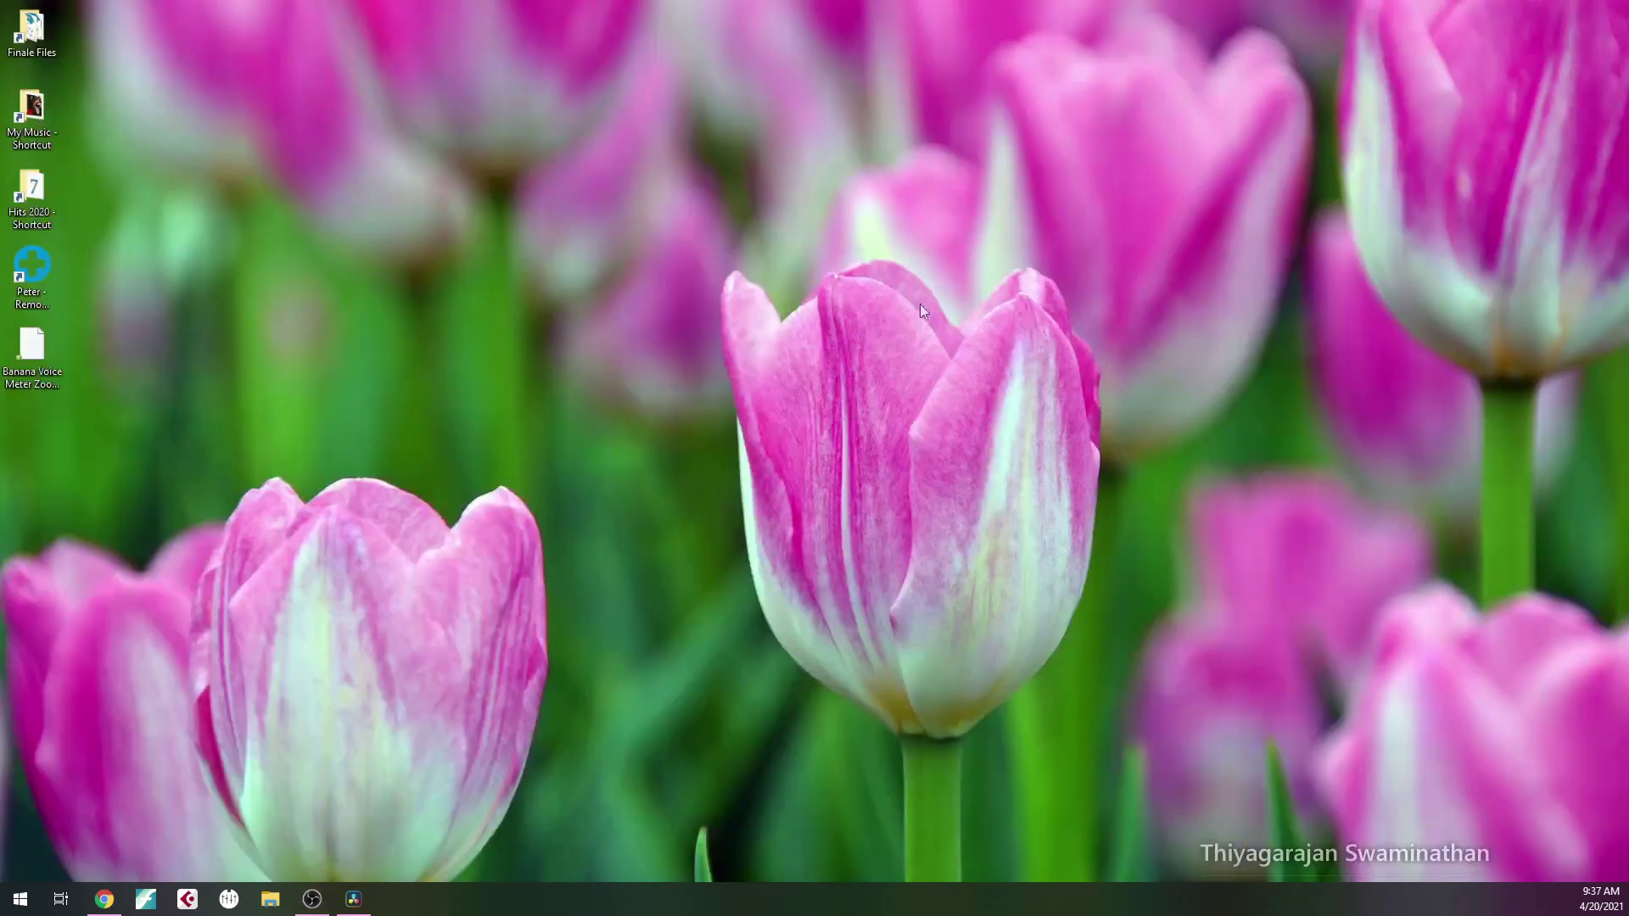
click(104, 898)
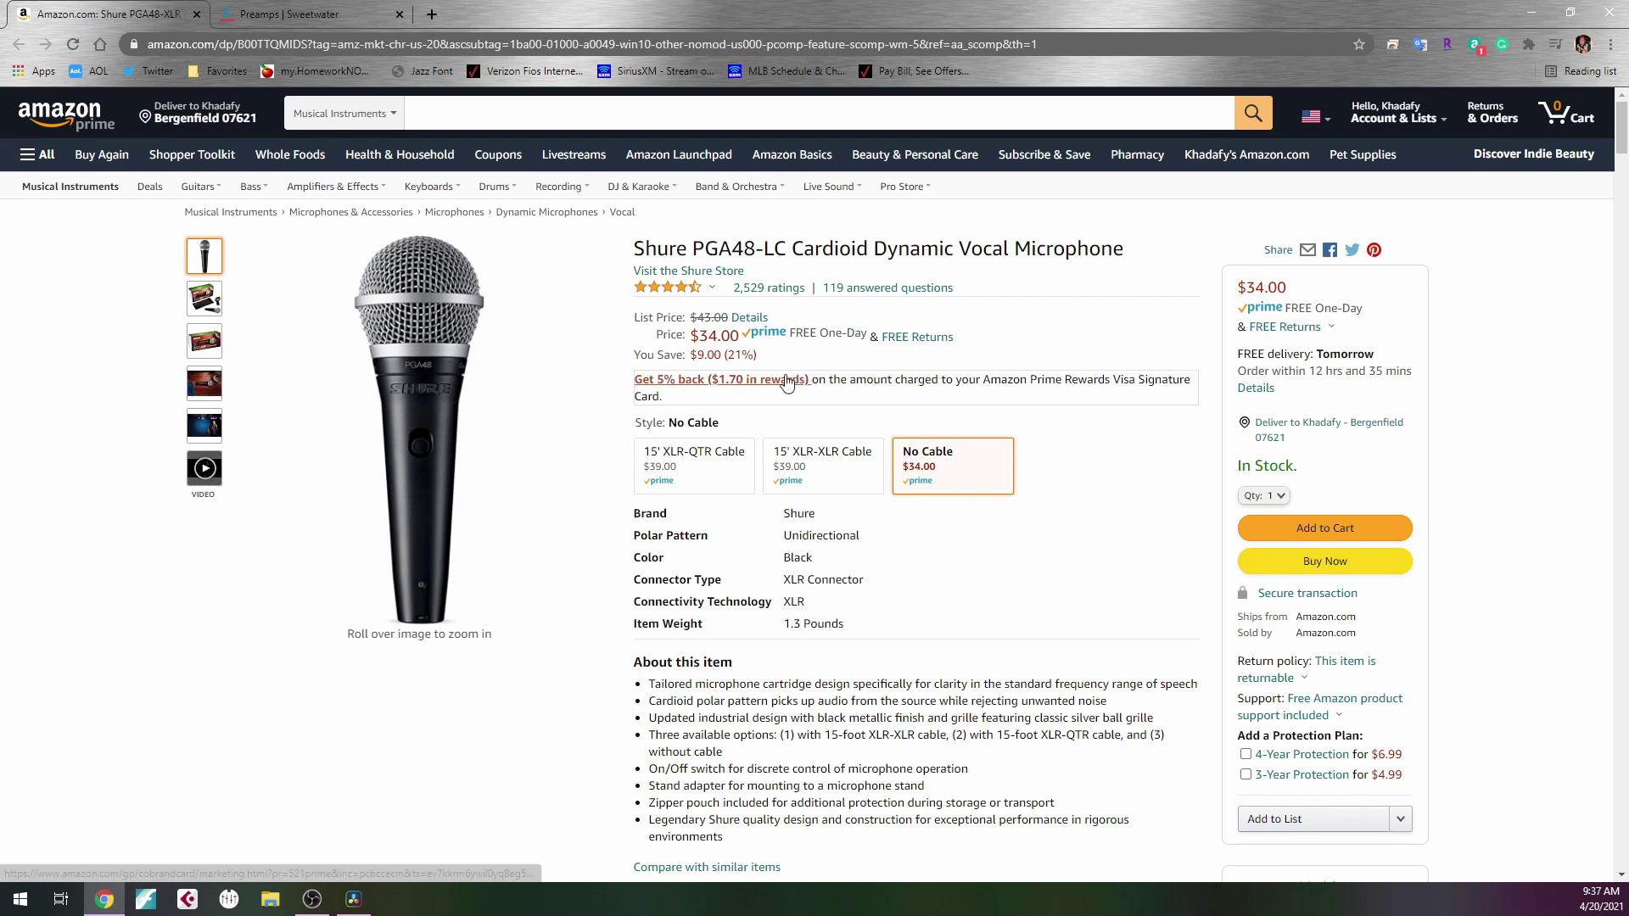
mouse_move(312, 906)
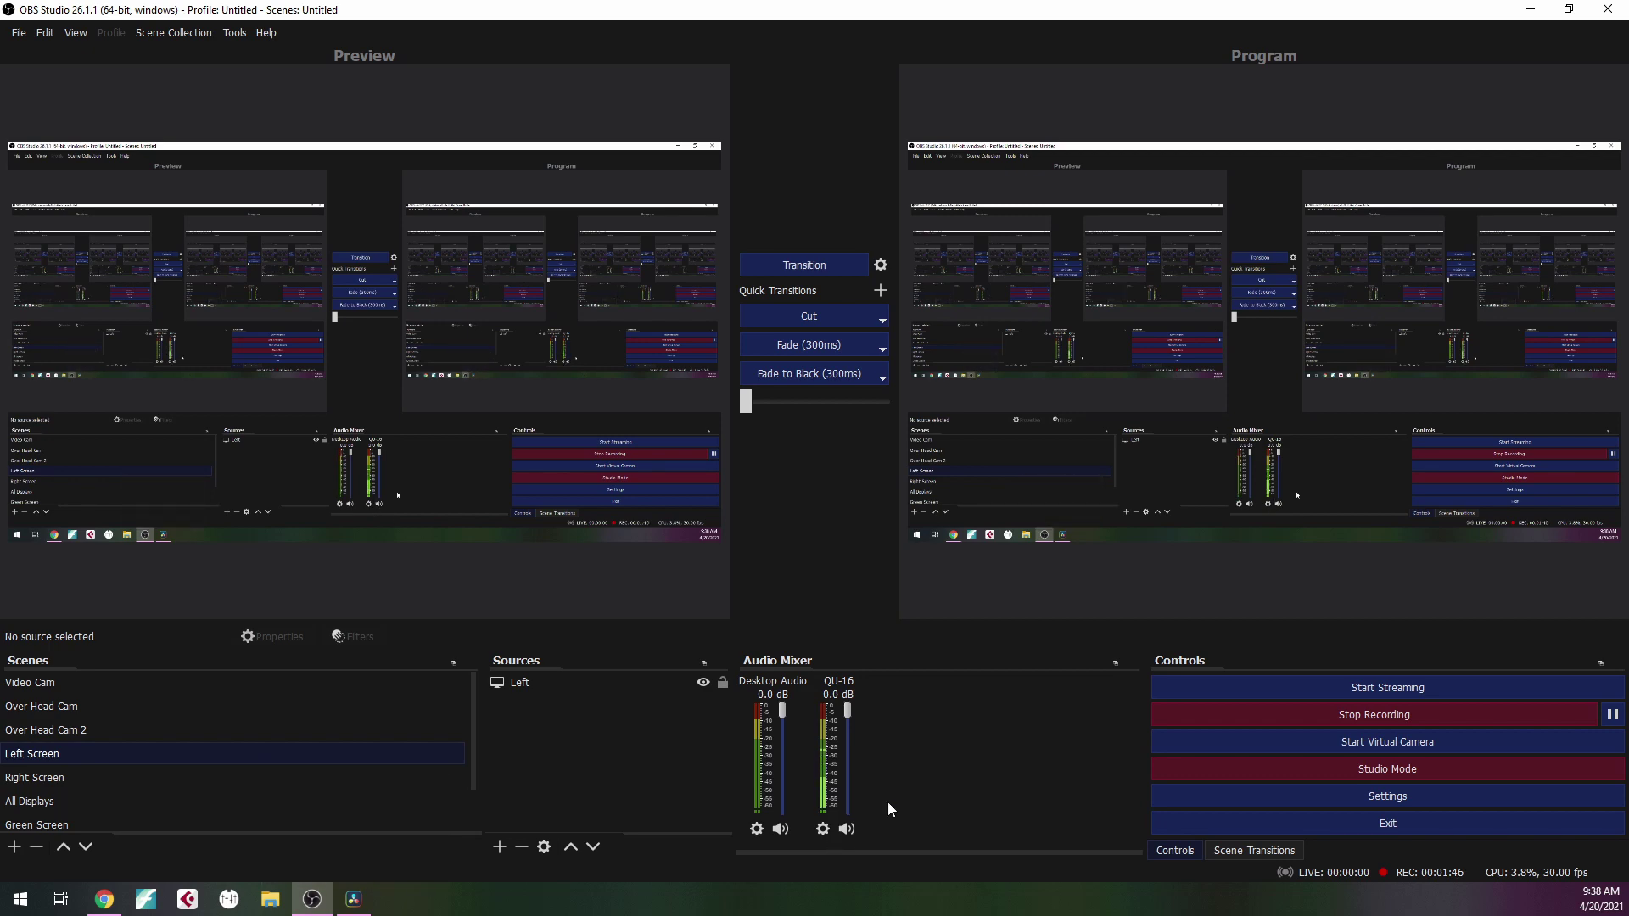
Hide Chrome, reposition and lengthen the floating Audio Mixer, and bring up QU-16's options
key(alt+Tab)
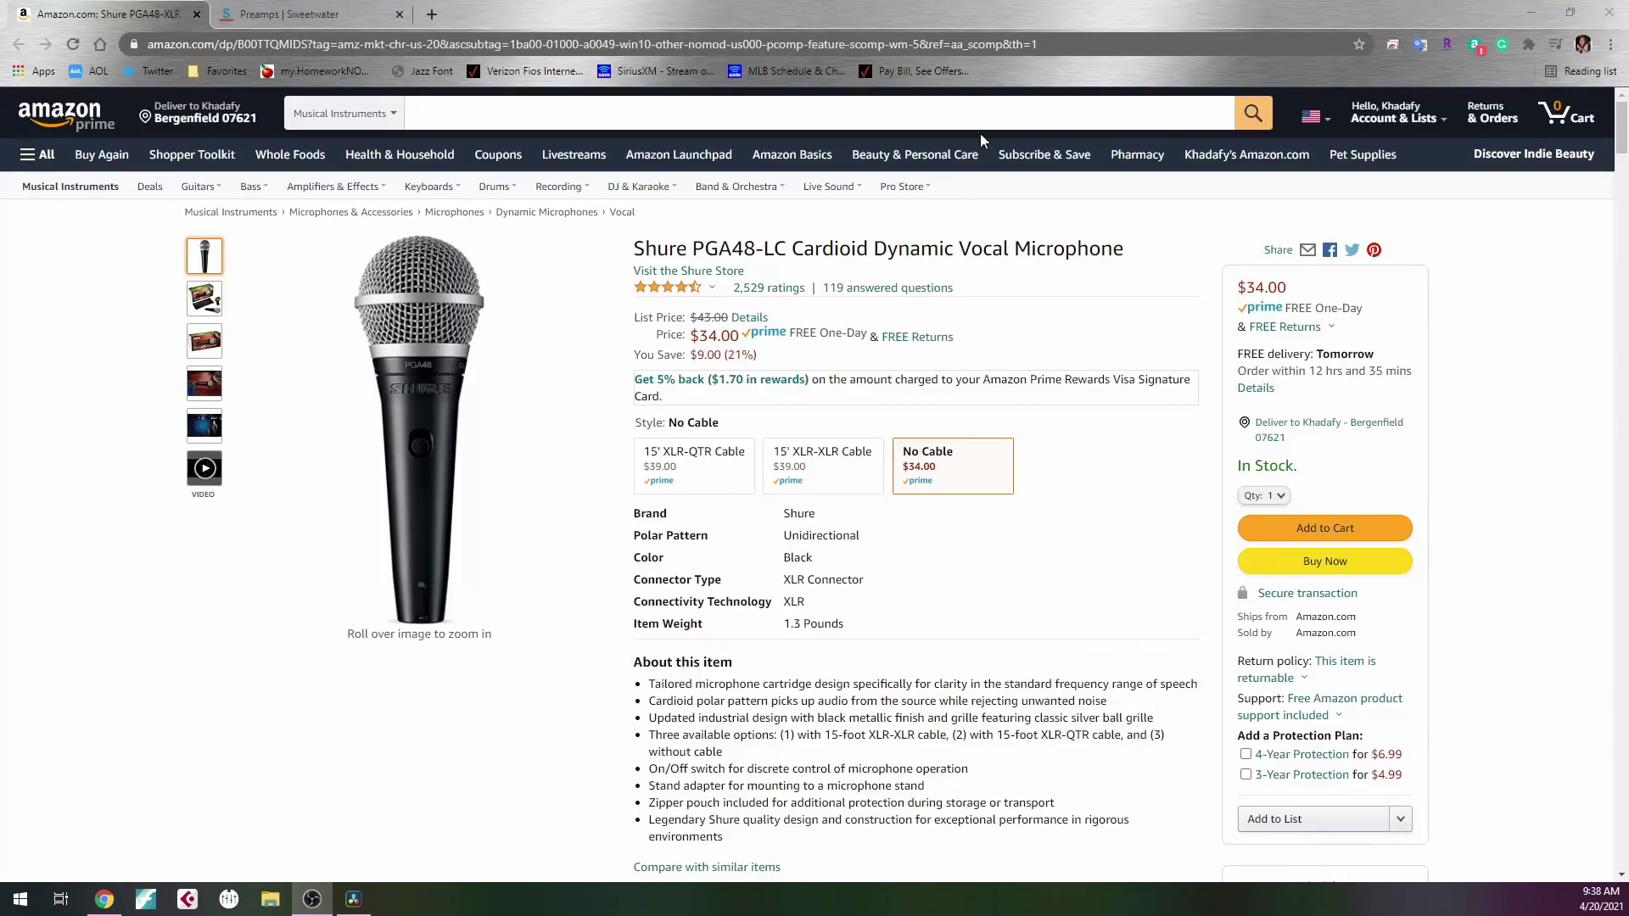
click(1532, 14)
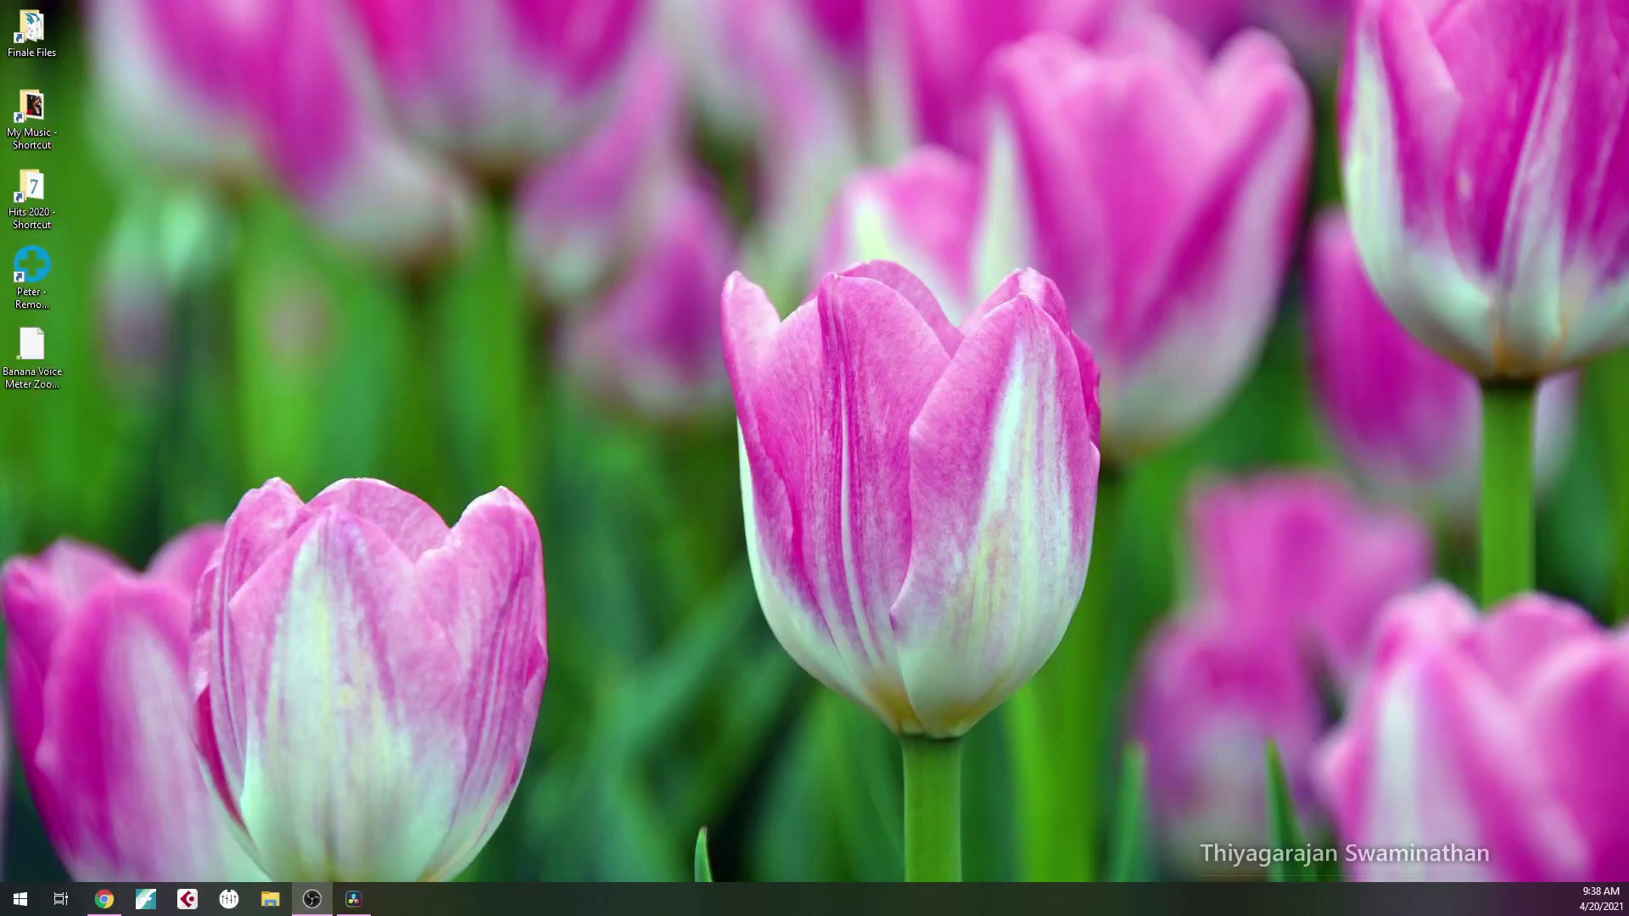
drag(1036, 441, 701, 332)
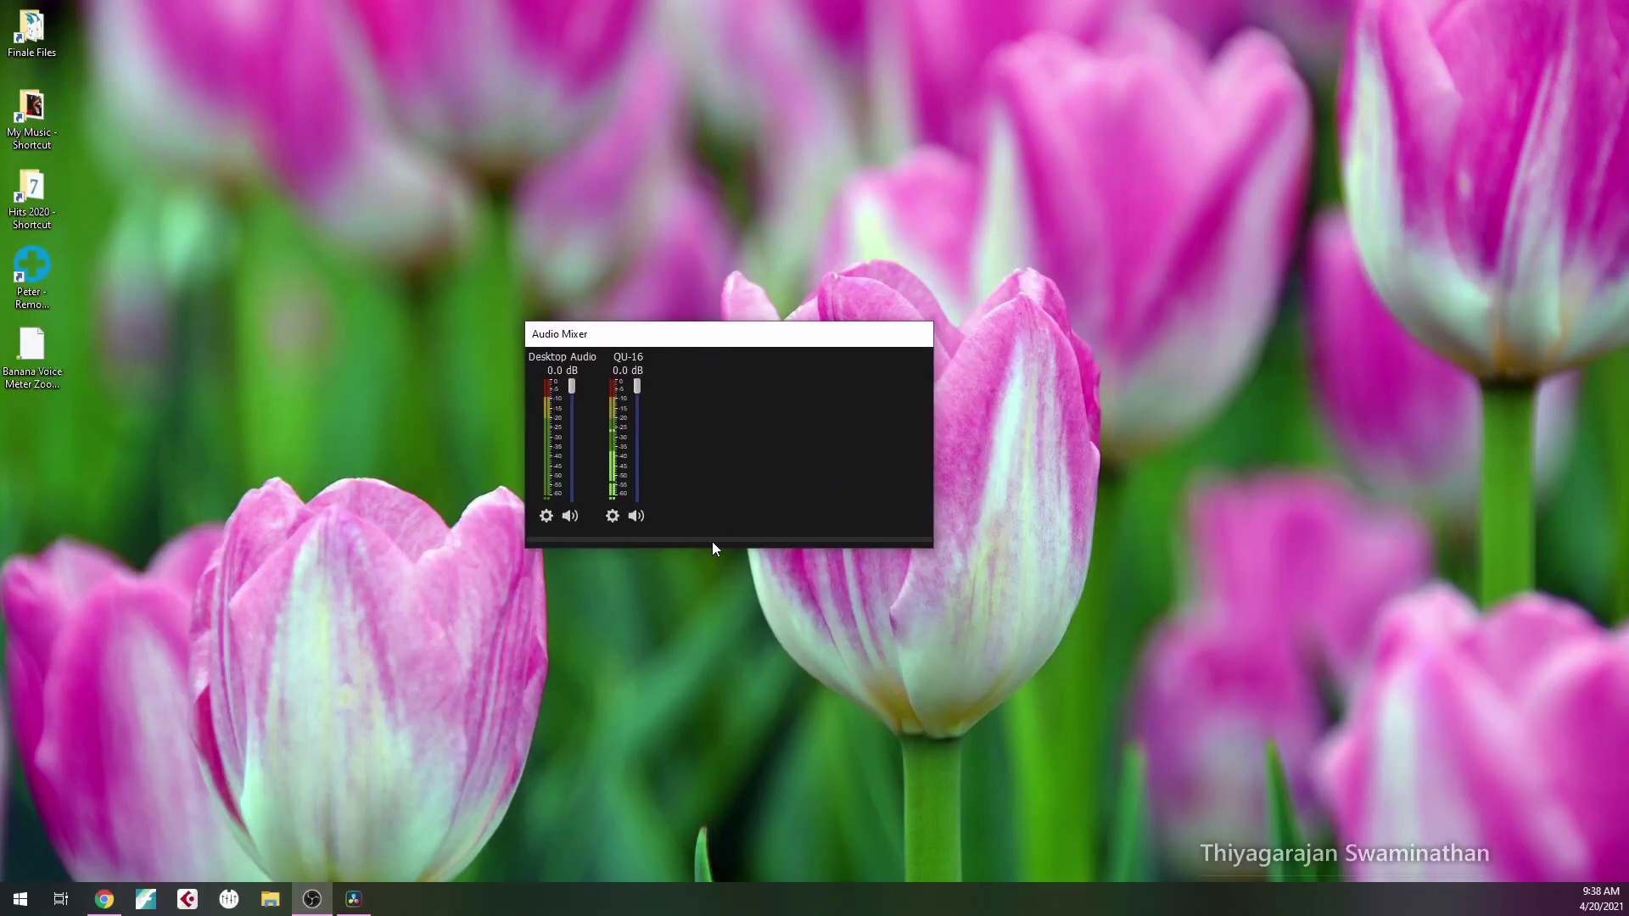
drag(701, 552, 689, 713)
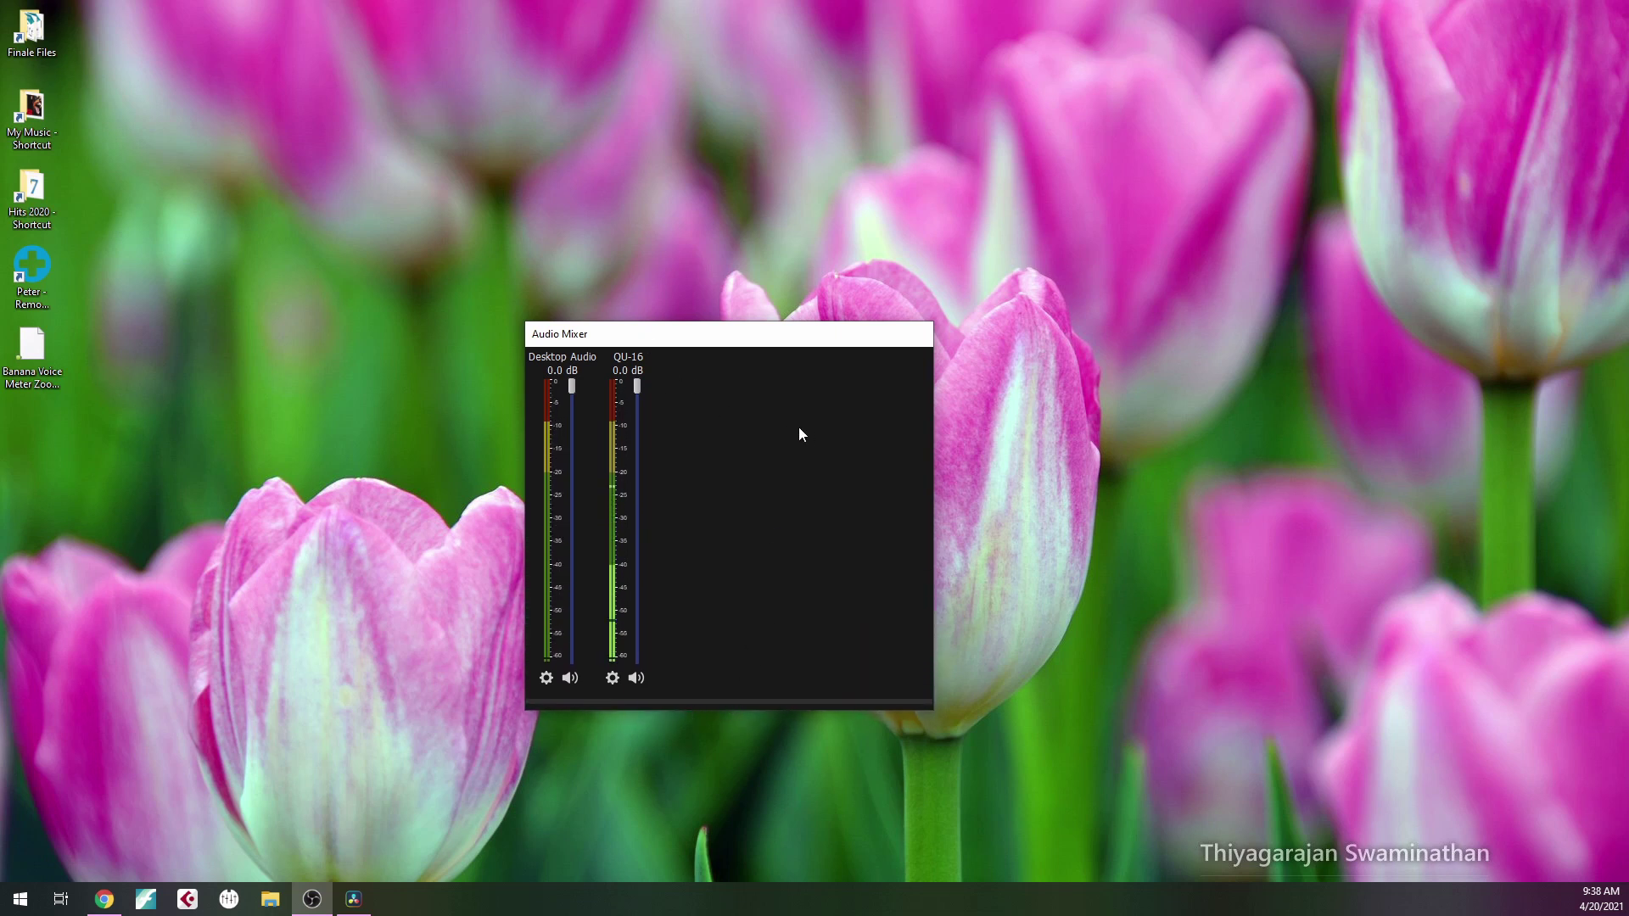
click(611, 678)
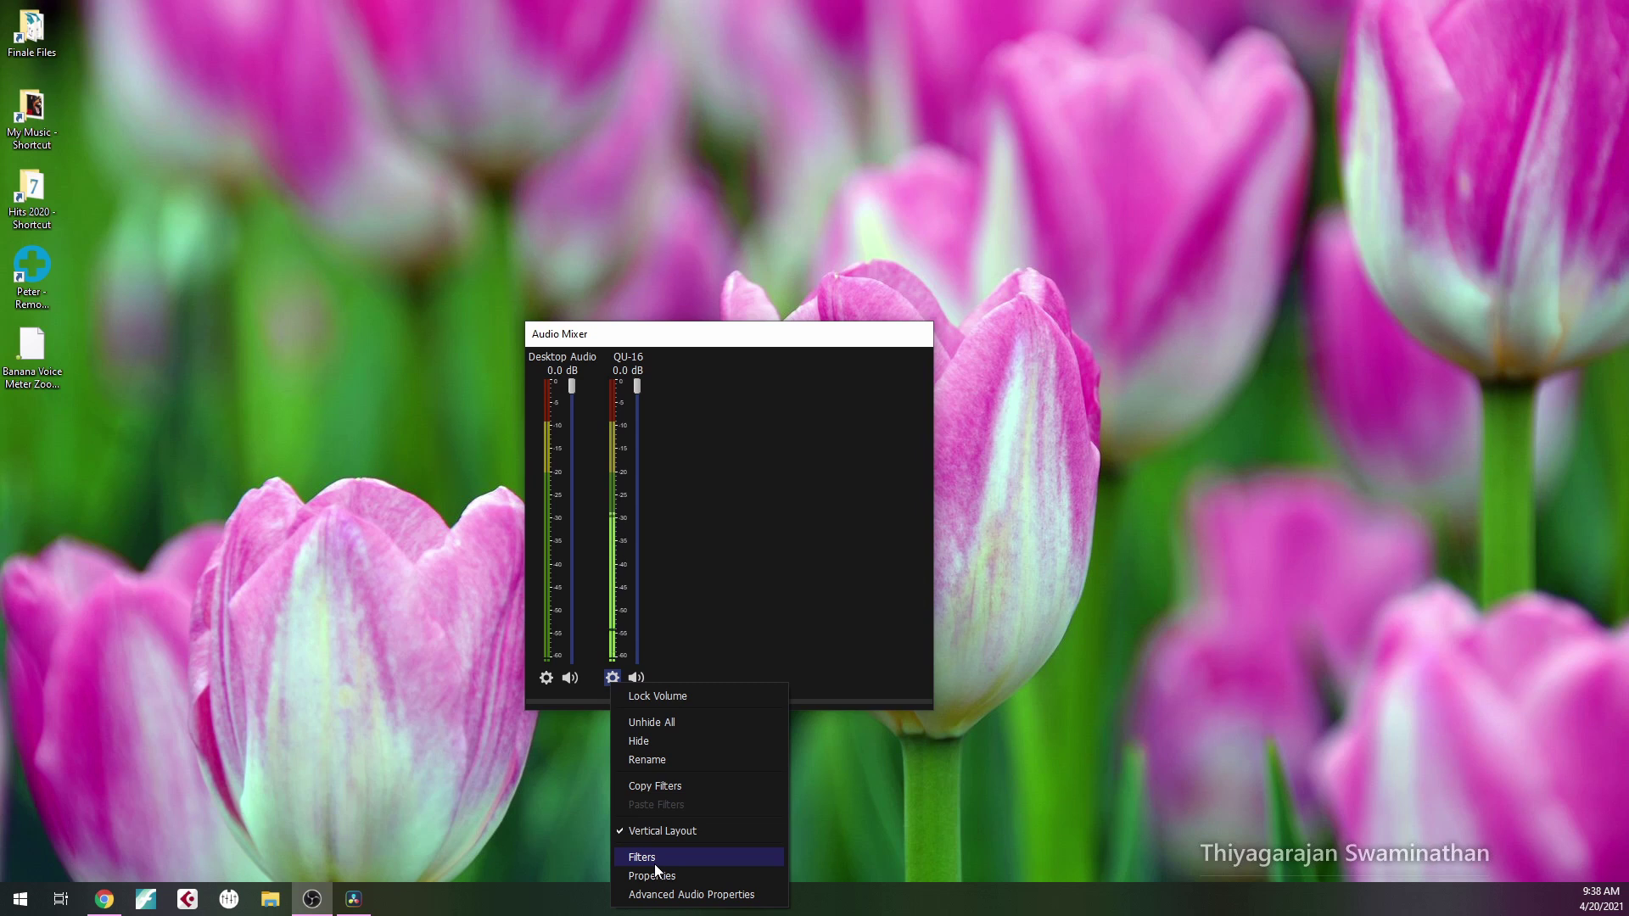
Open the Filters window for the QU-16 mic
click(913, 784)
click(611, 678)
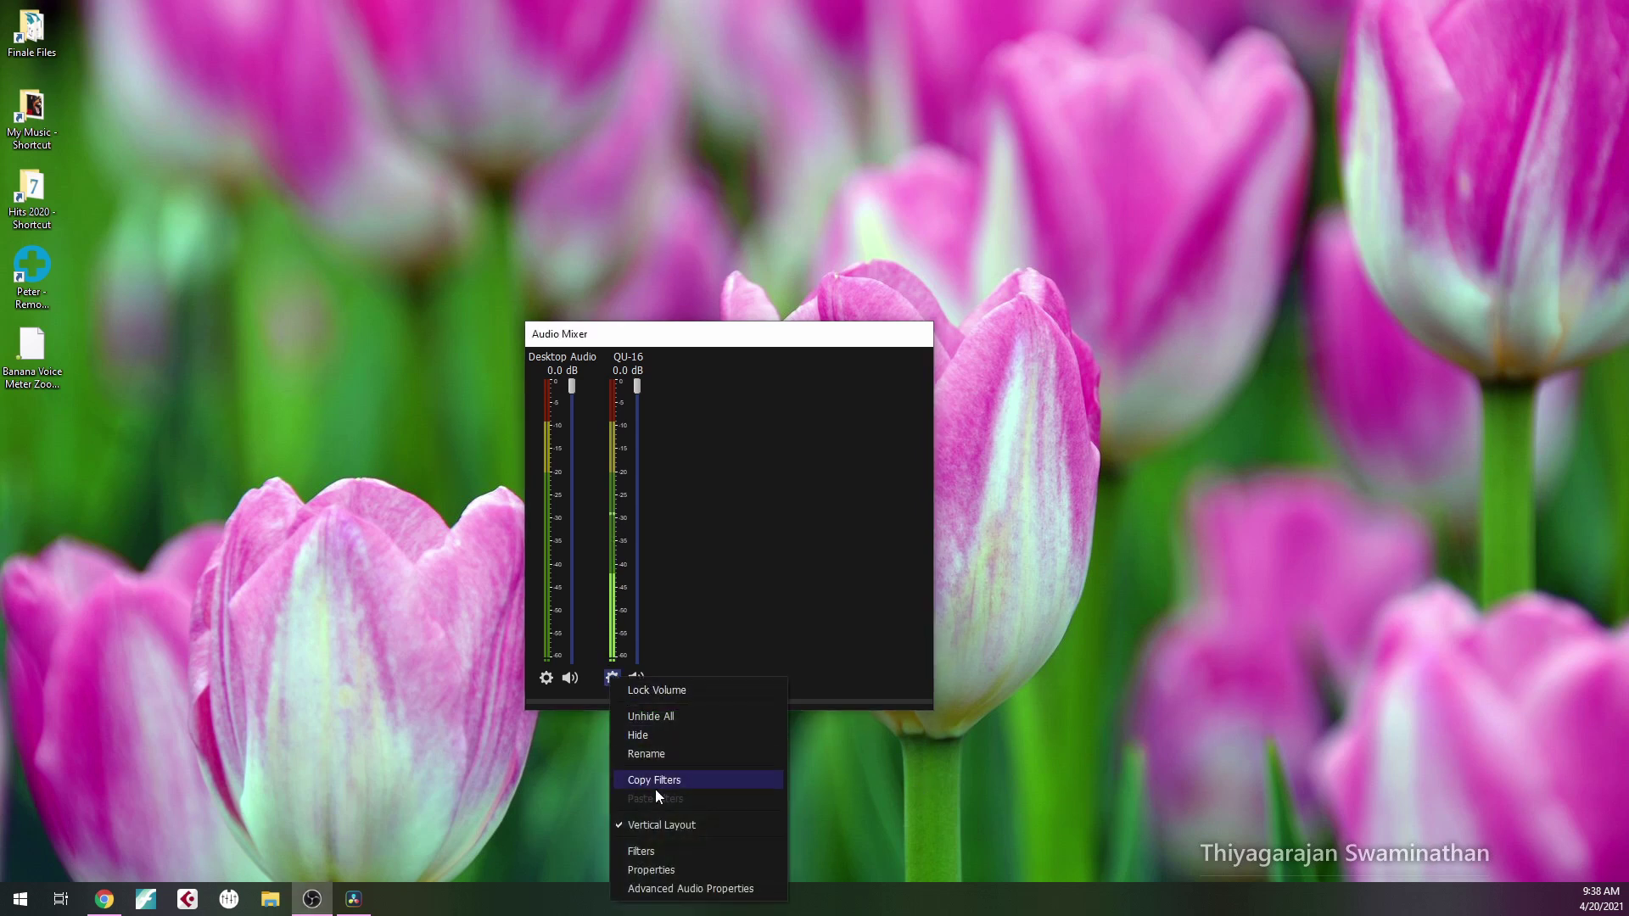
click(656, 854)
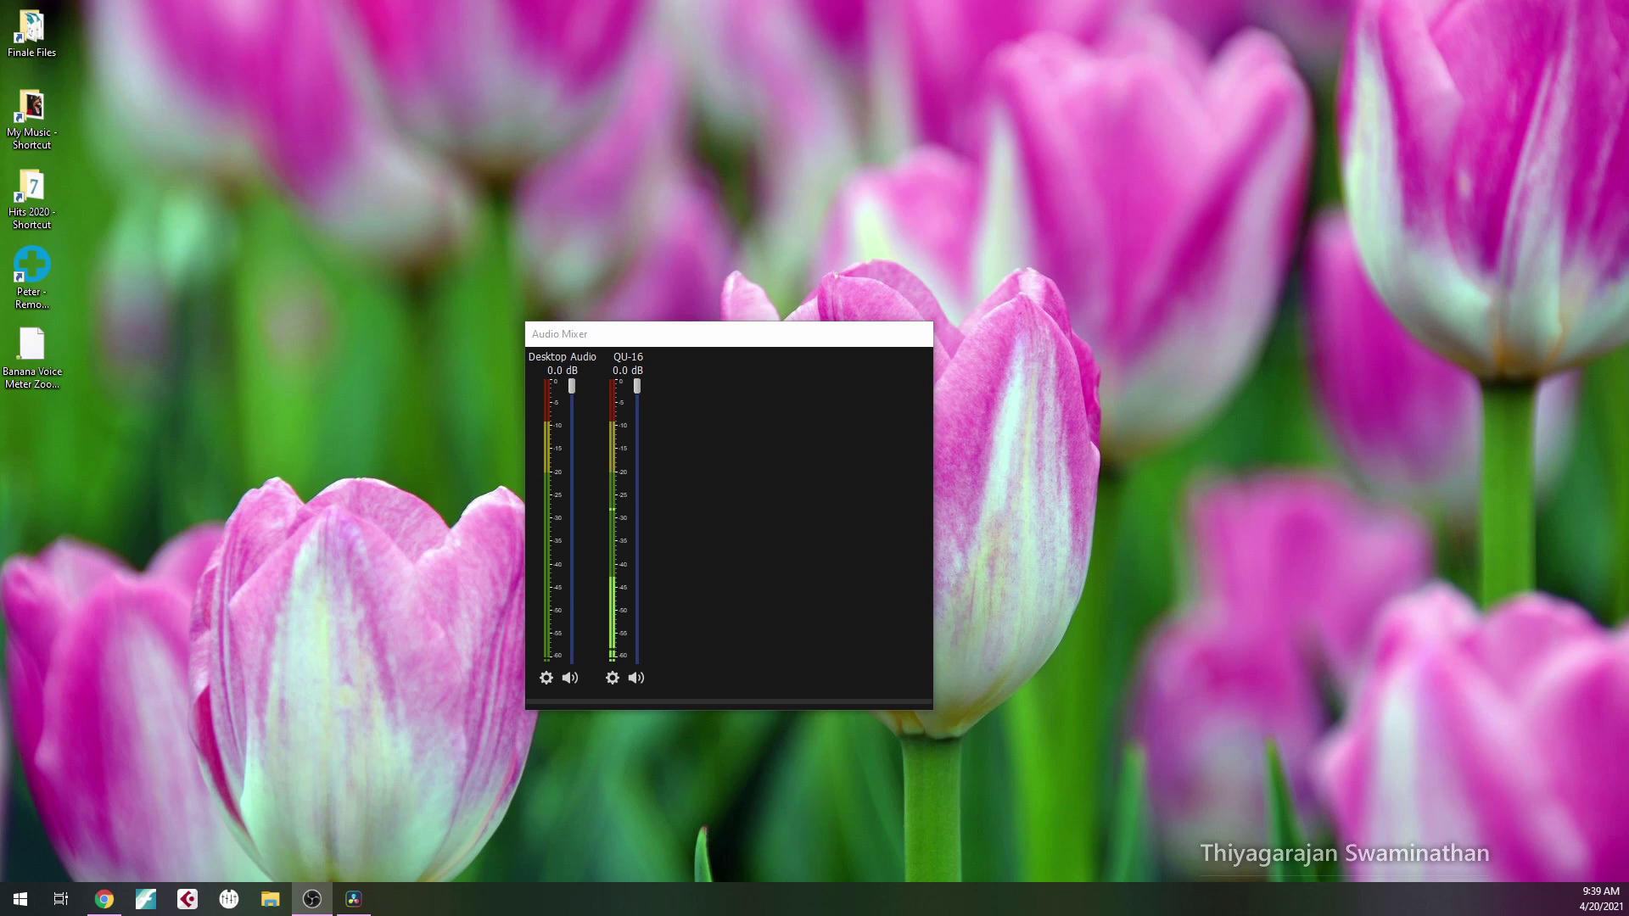
Arrange the QU-16 Filters window side by side with the Audio Mixer
drag(1213, 208, 456, 125)
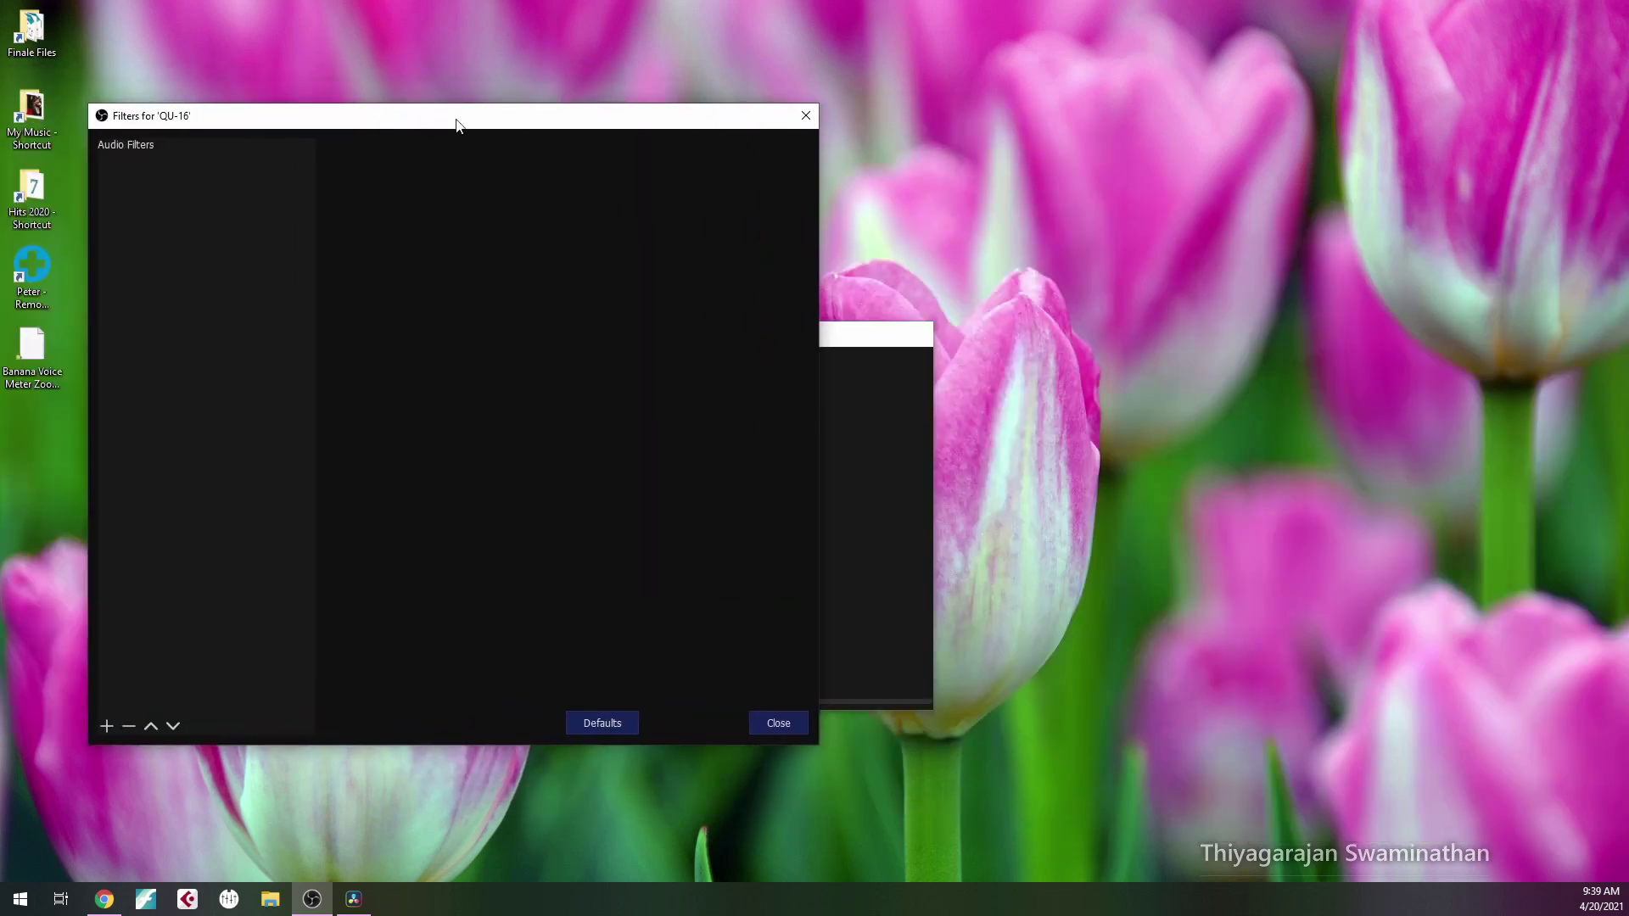
drag(866, 338, 1312, 280)
drag(566, 128, 666, 130)
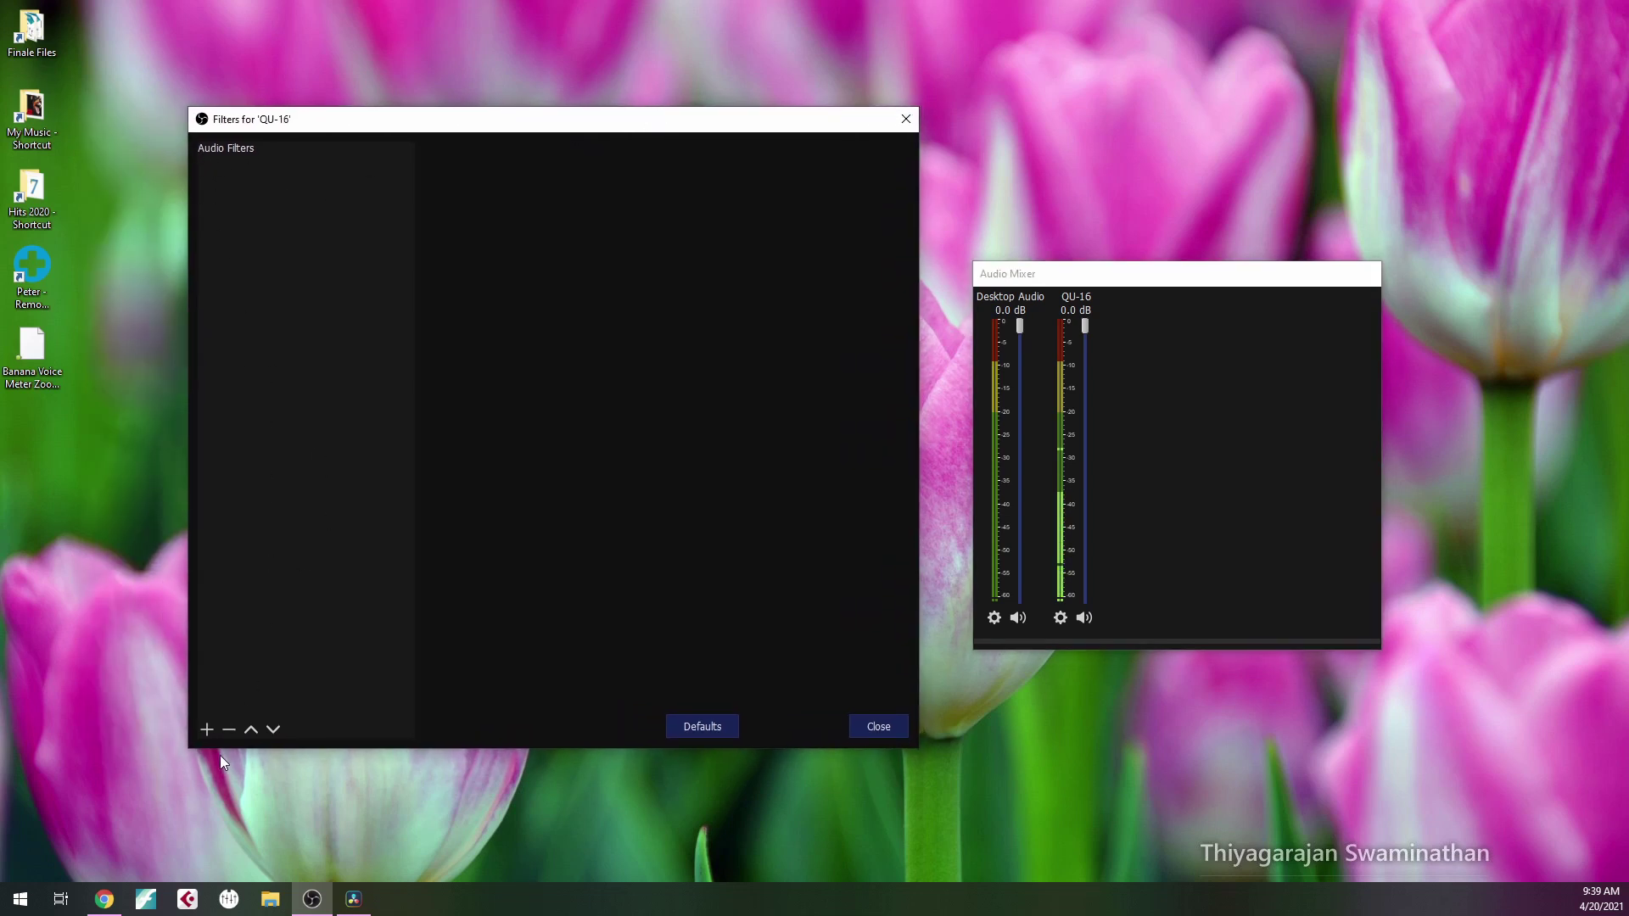
Add a Gain filter named 'Gain' to QU-16 and raise it to 8.20 dB
click(205, 731)
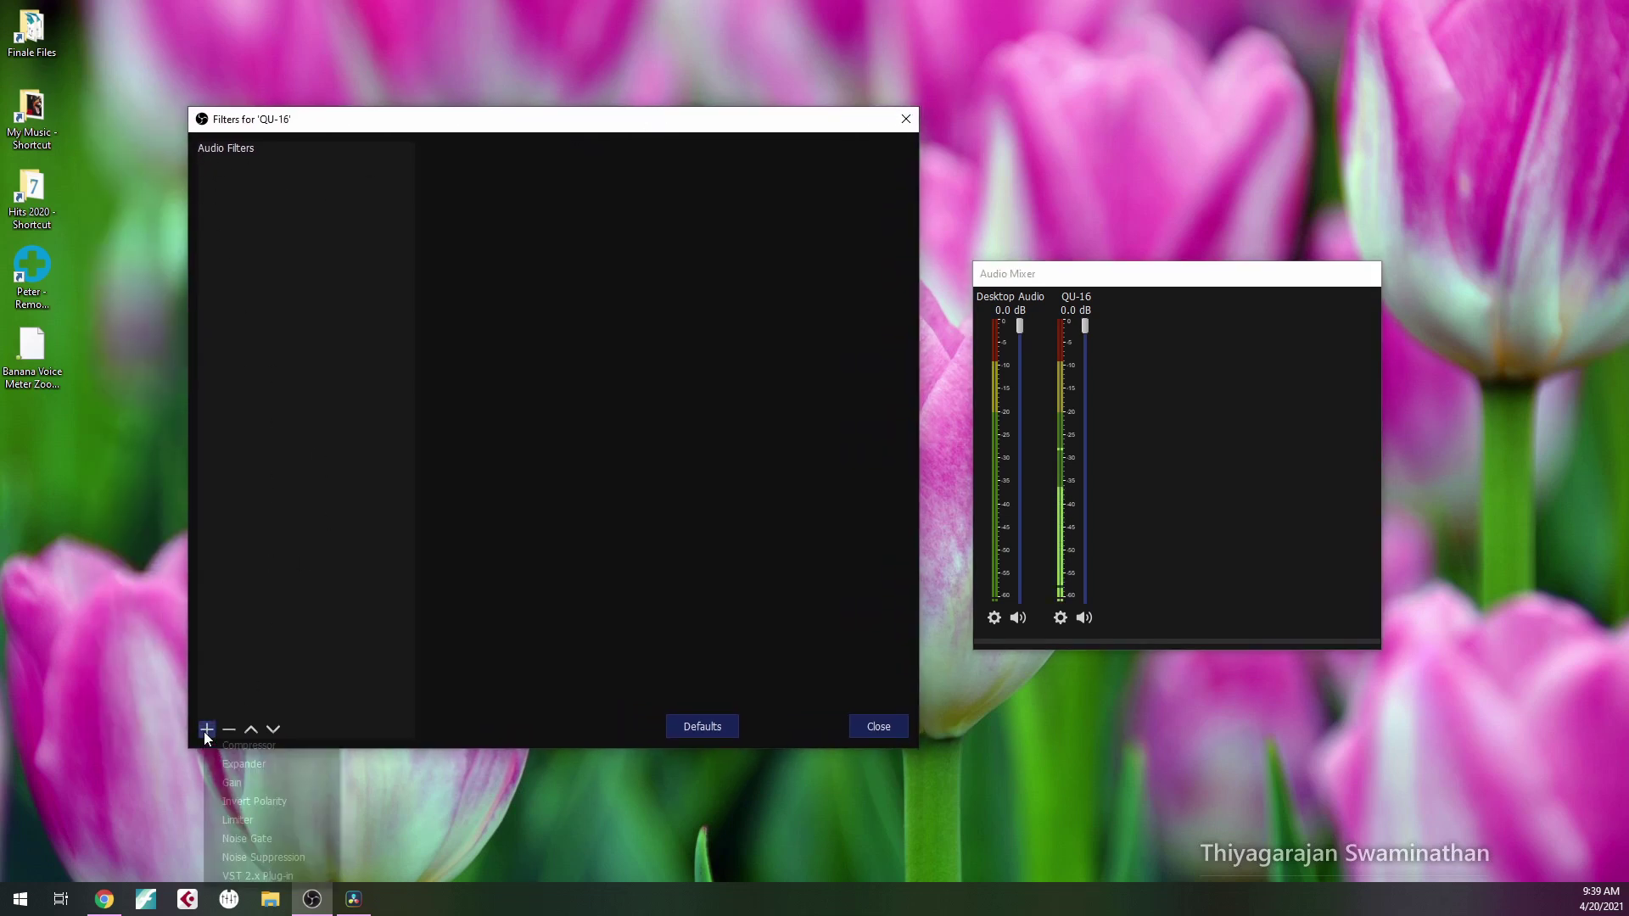
click(244, 786)
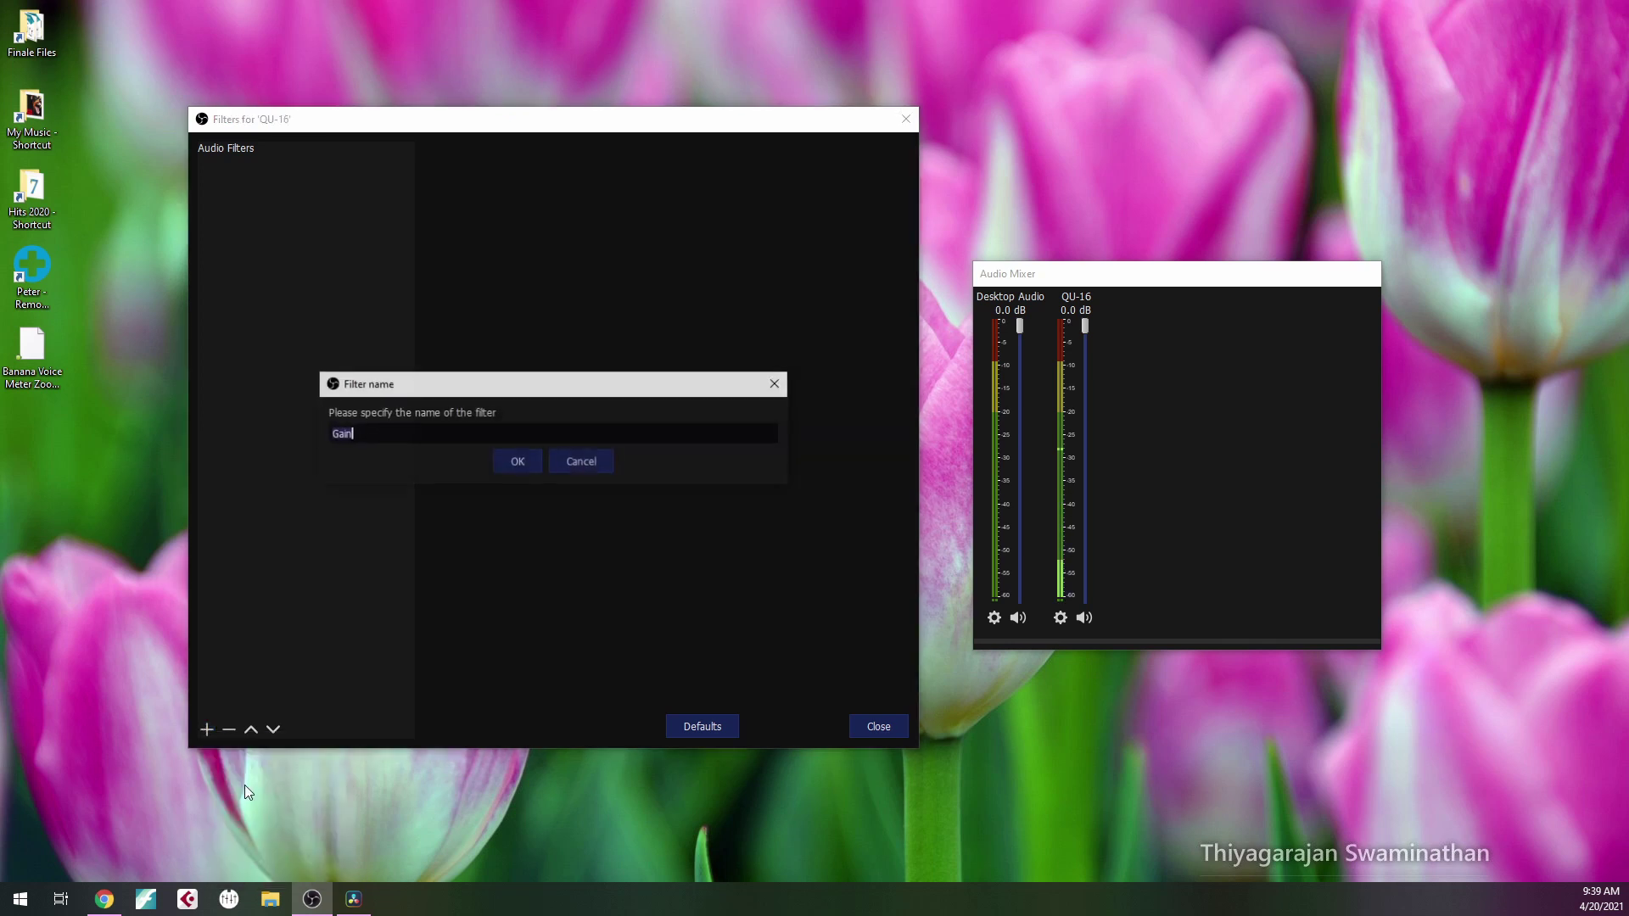
click(515, 471)
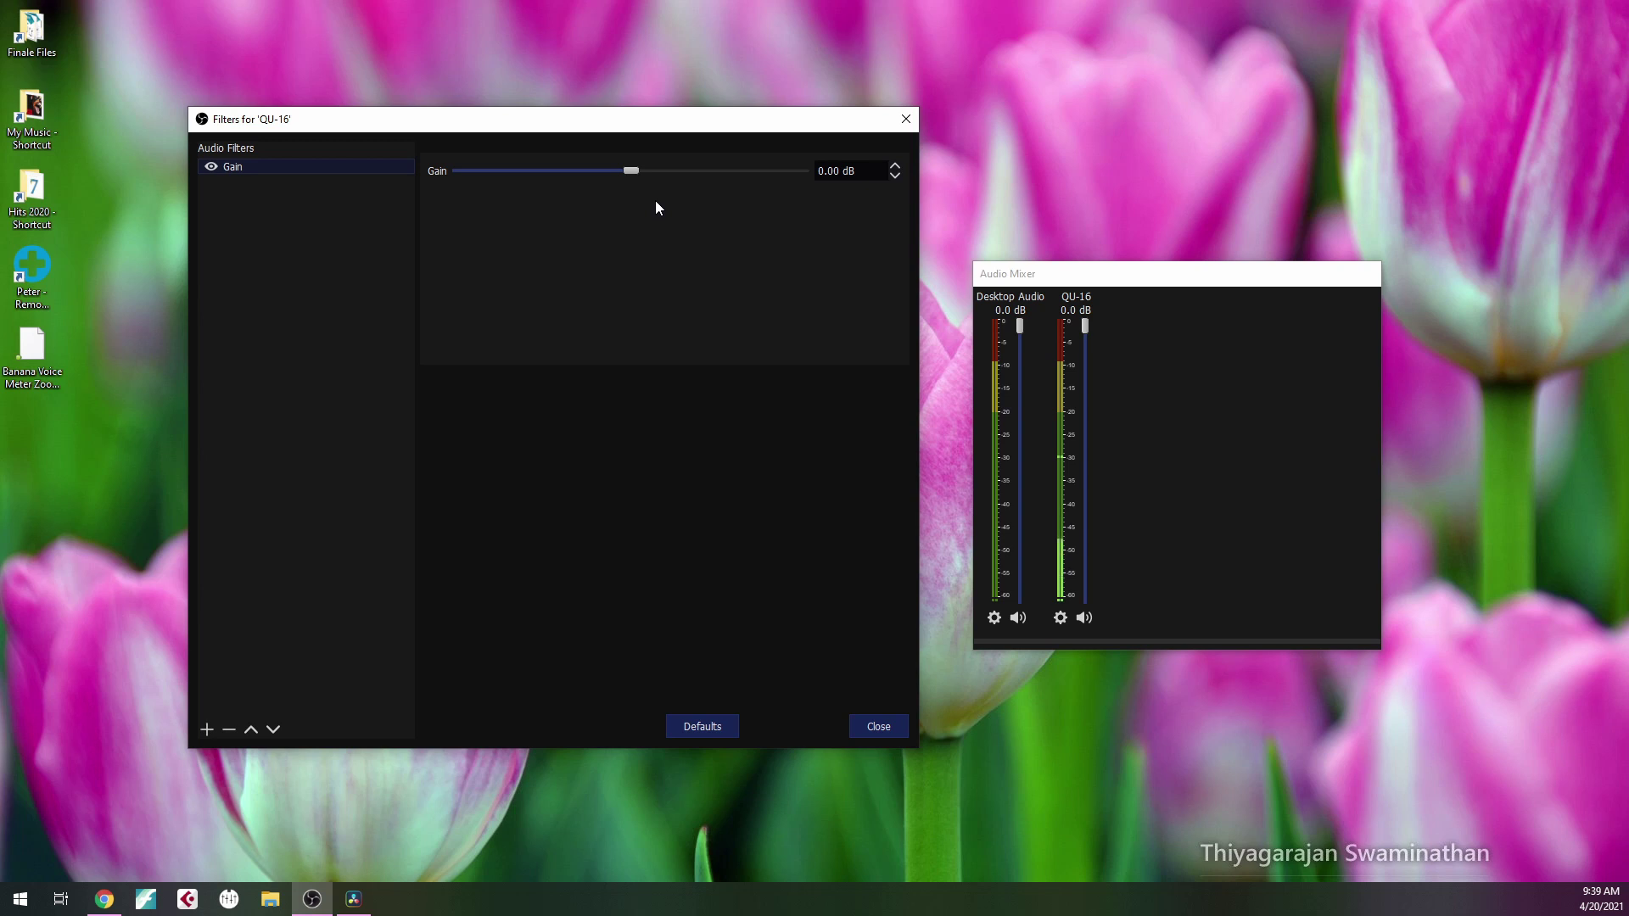
drag(635, 171, 719, 177)
Raise the QU-16 Gain slider to about 16.20 dB
drag(723, 176, 725, 174)
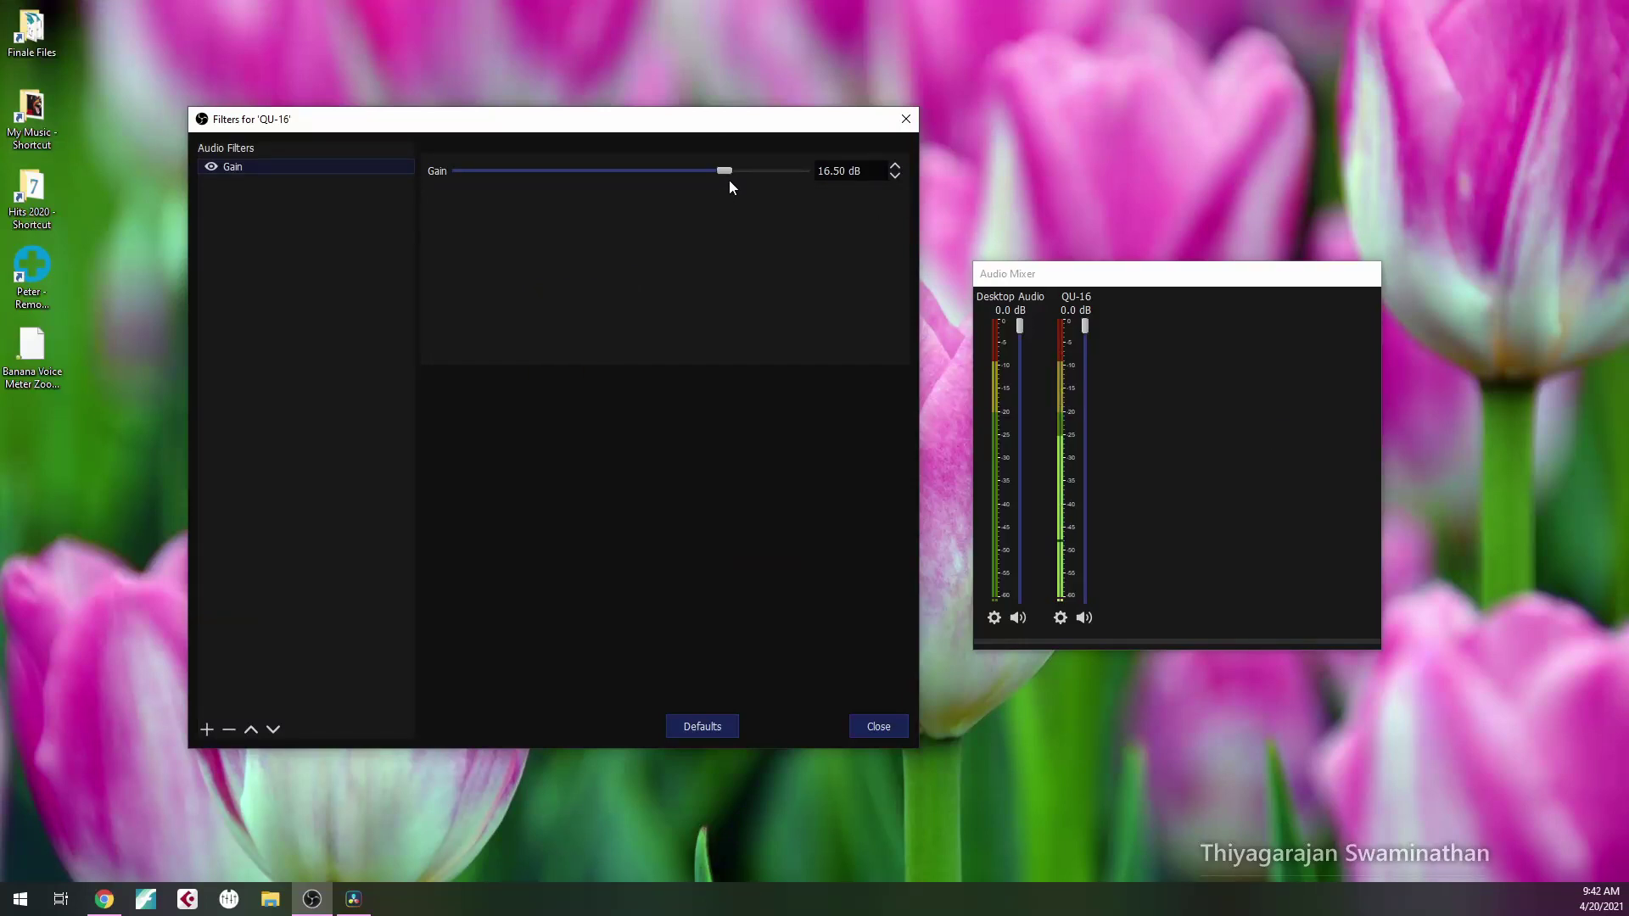
Lower the QU-16 Gain slider from 16.50 dB down to 3.80 dB
drag(726, 172, 628, 180)
Remove the Gain filter from the QU-16 mic and confirm the deletion
right_click(244, 170)
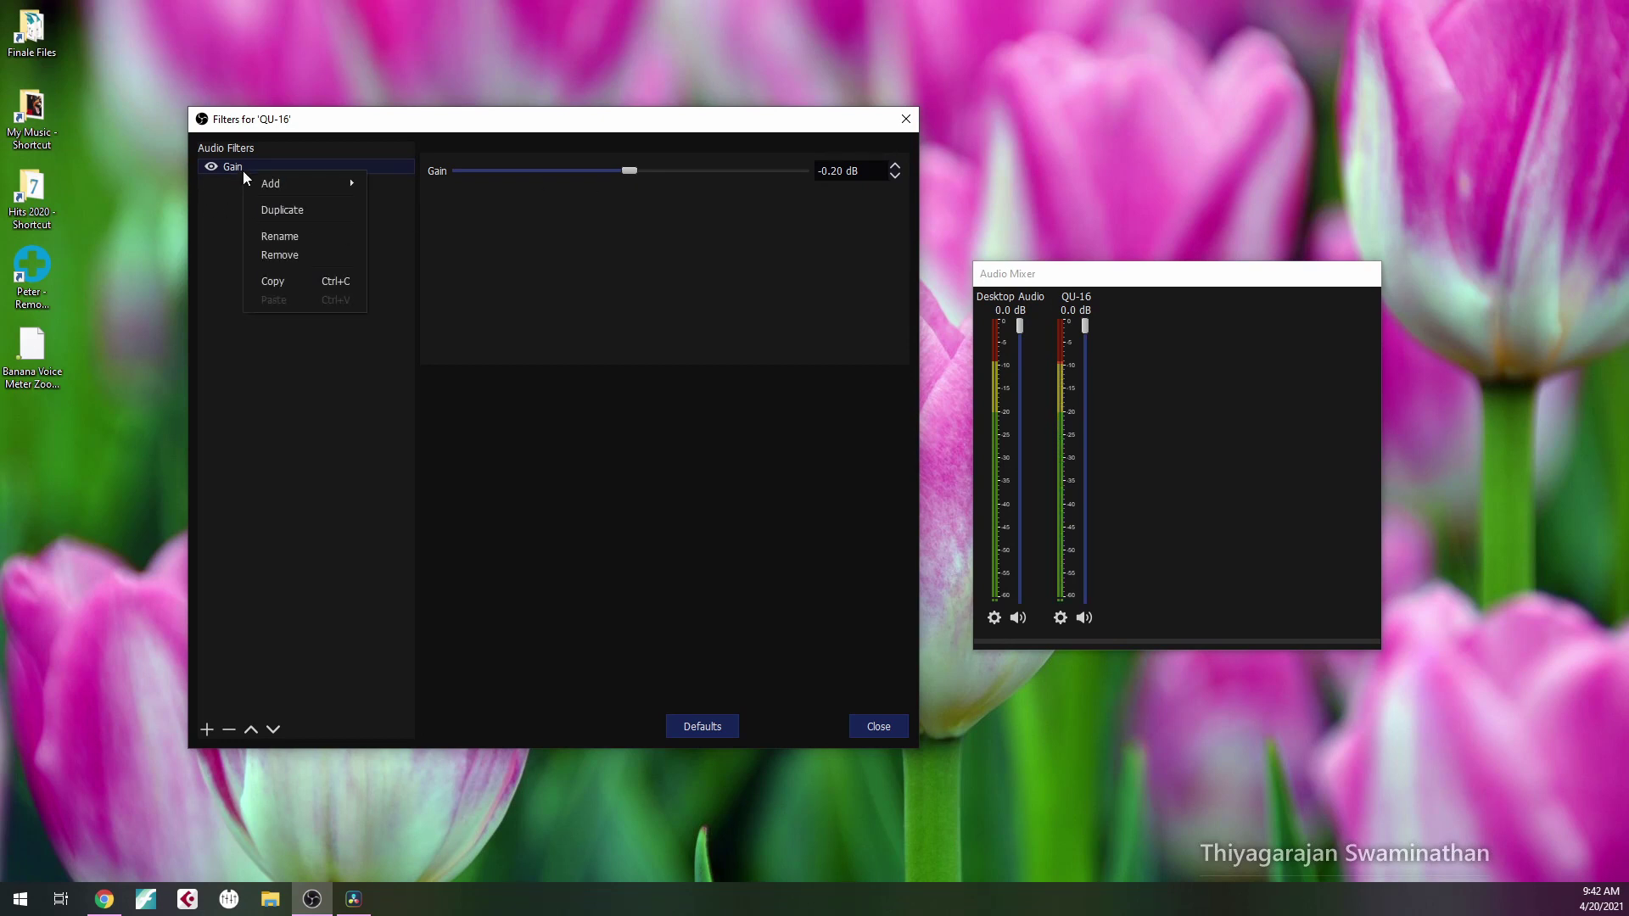
click(282, 257)
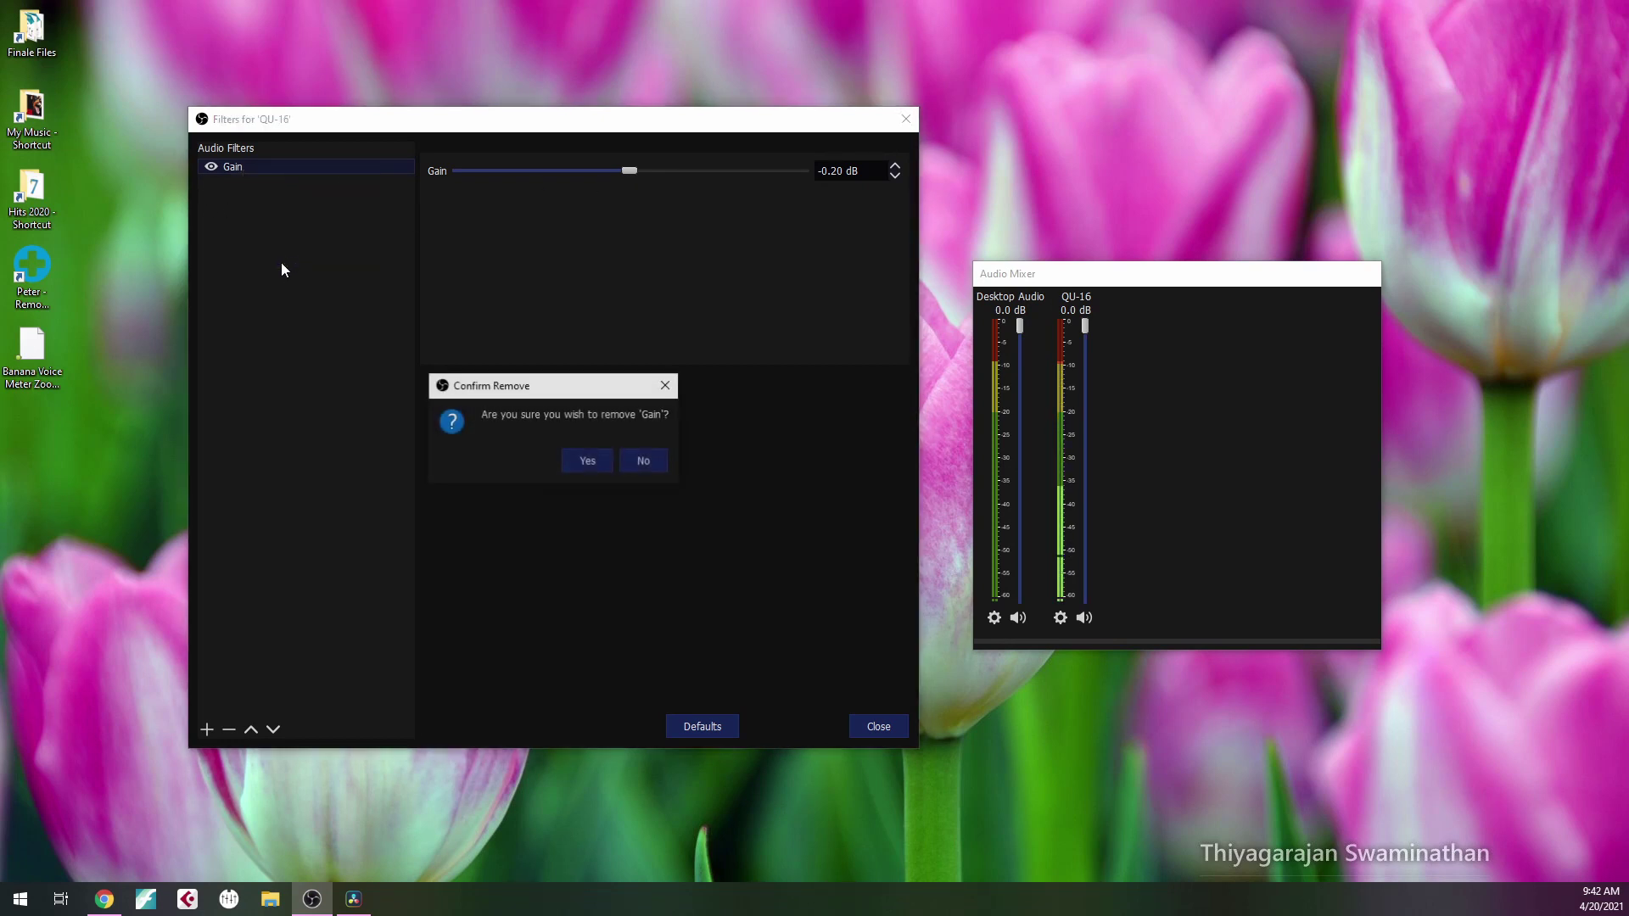
click(589, 461)
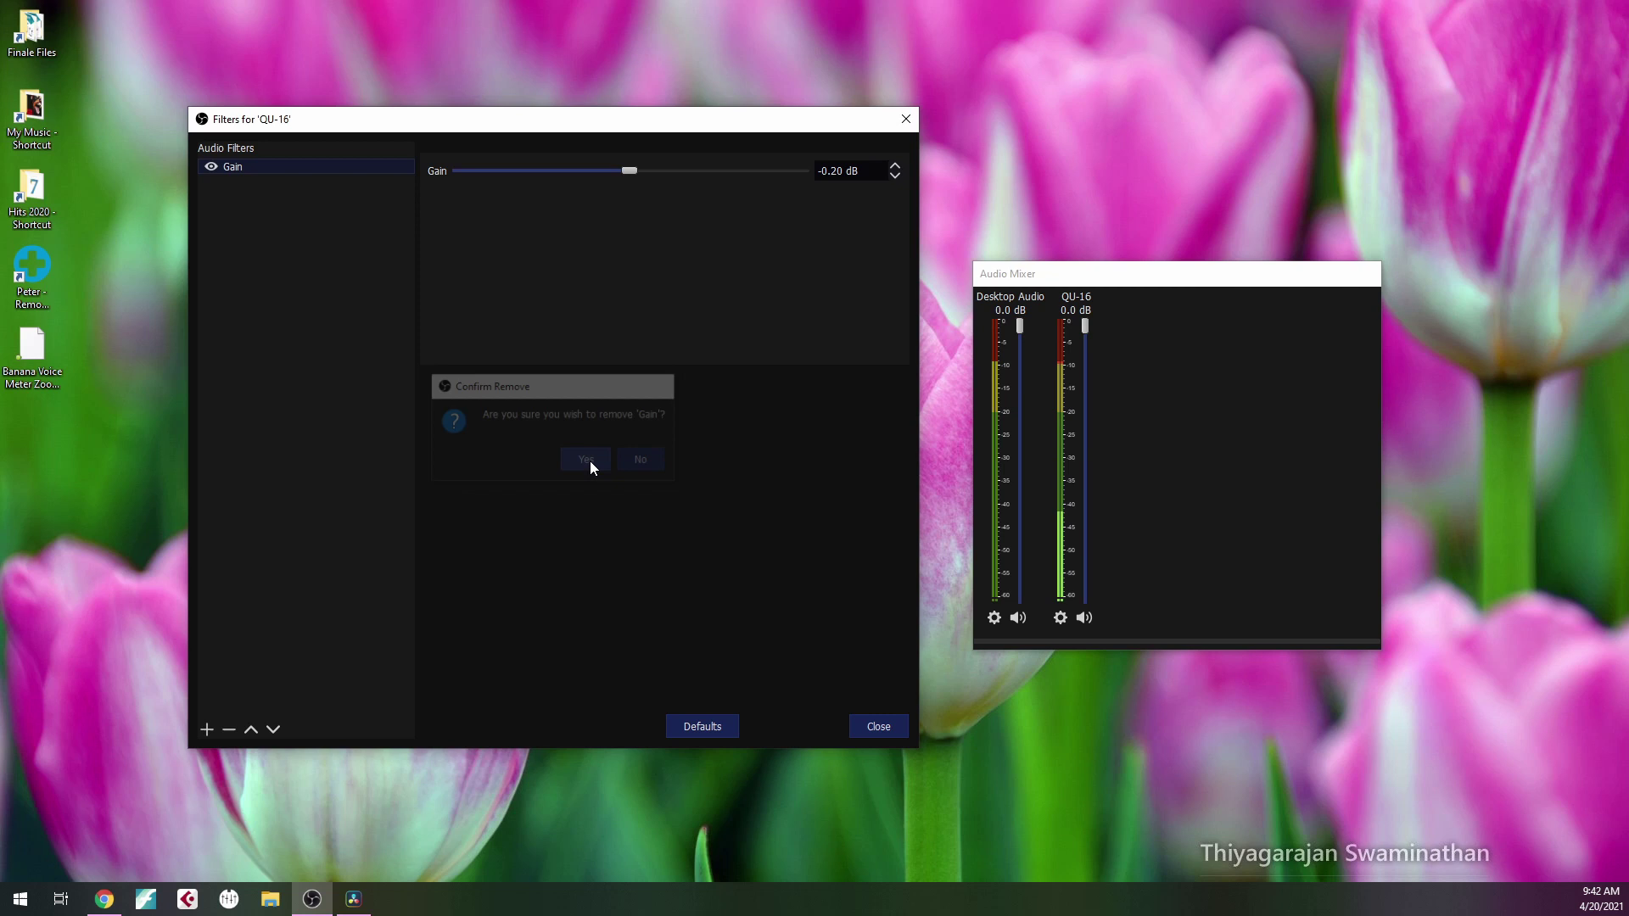
Close the QU-16 Filters window and Audio Mixer, returning to the Amazon listing
click(876, 728)
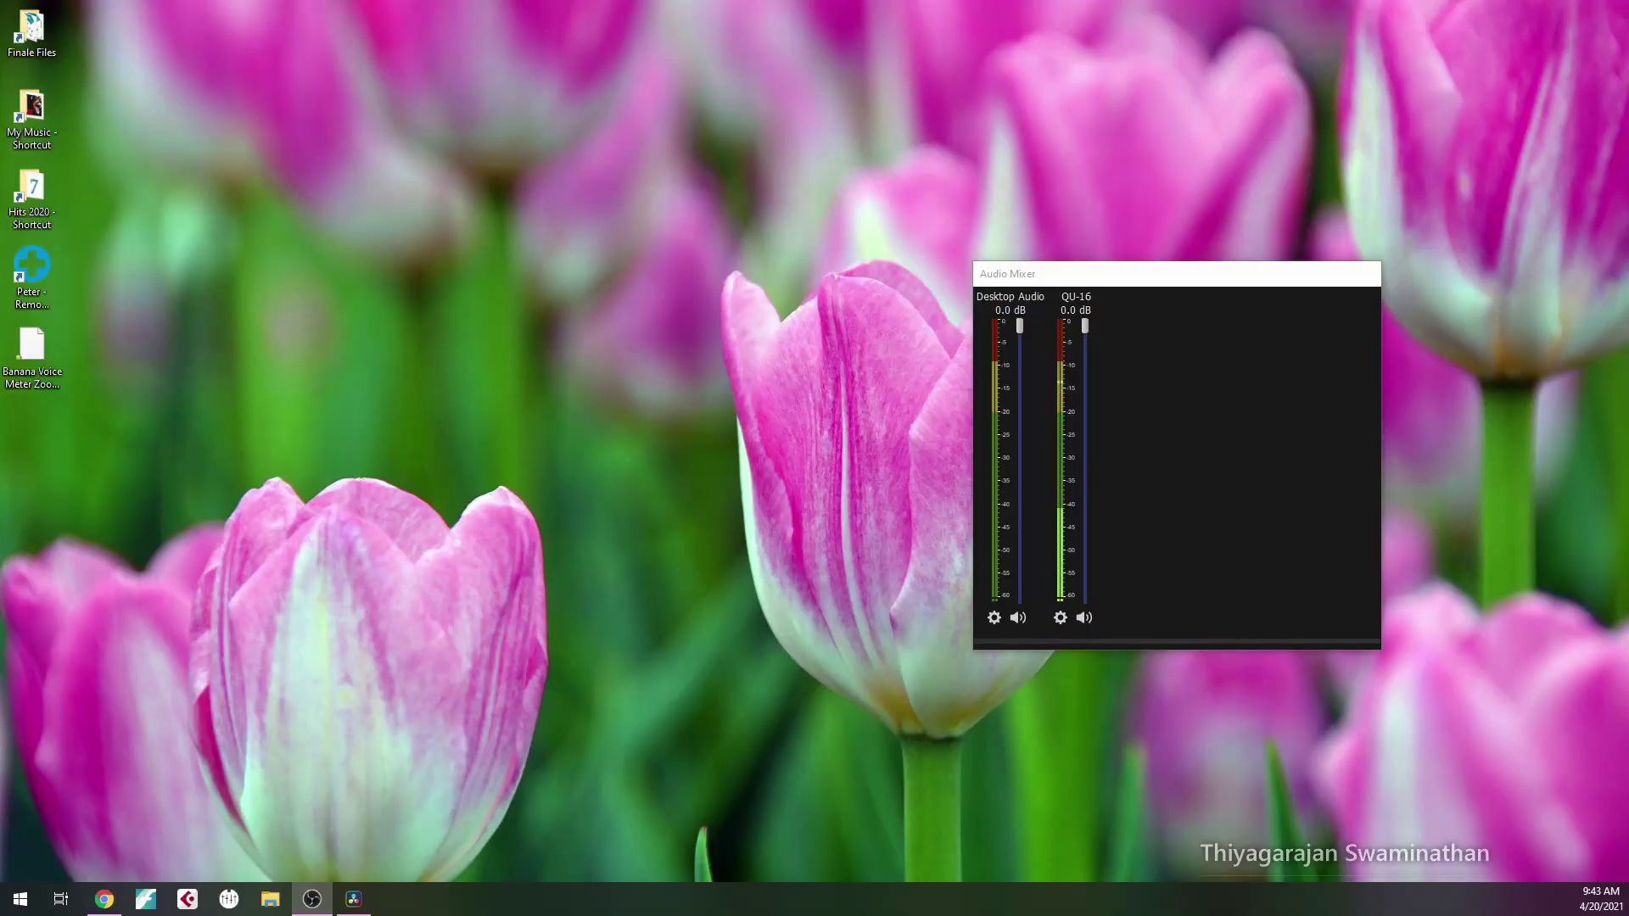
double_click(1218, 275)
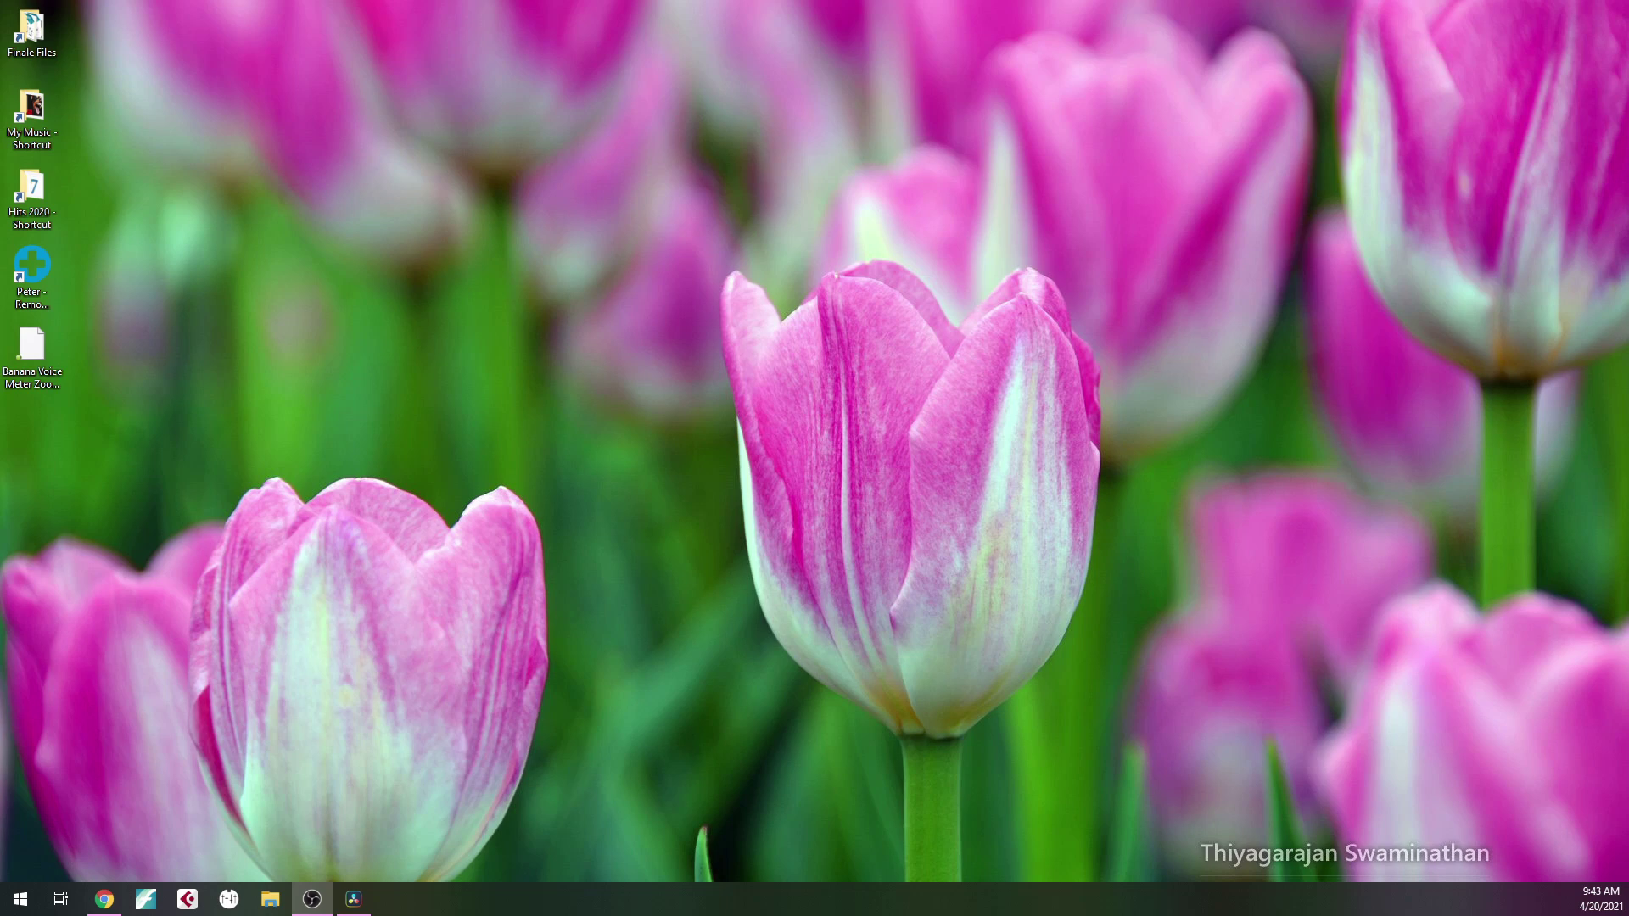
key(alt+Tab)
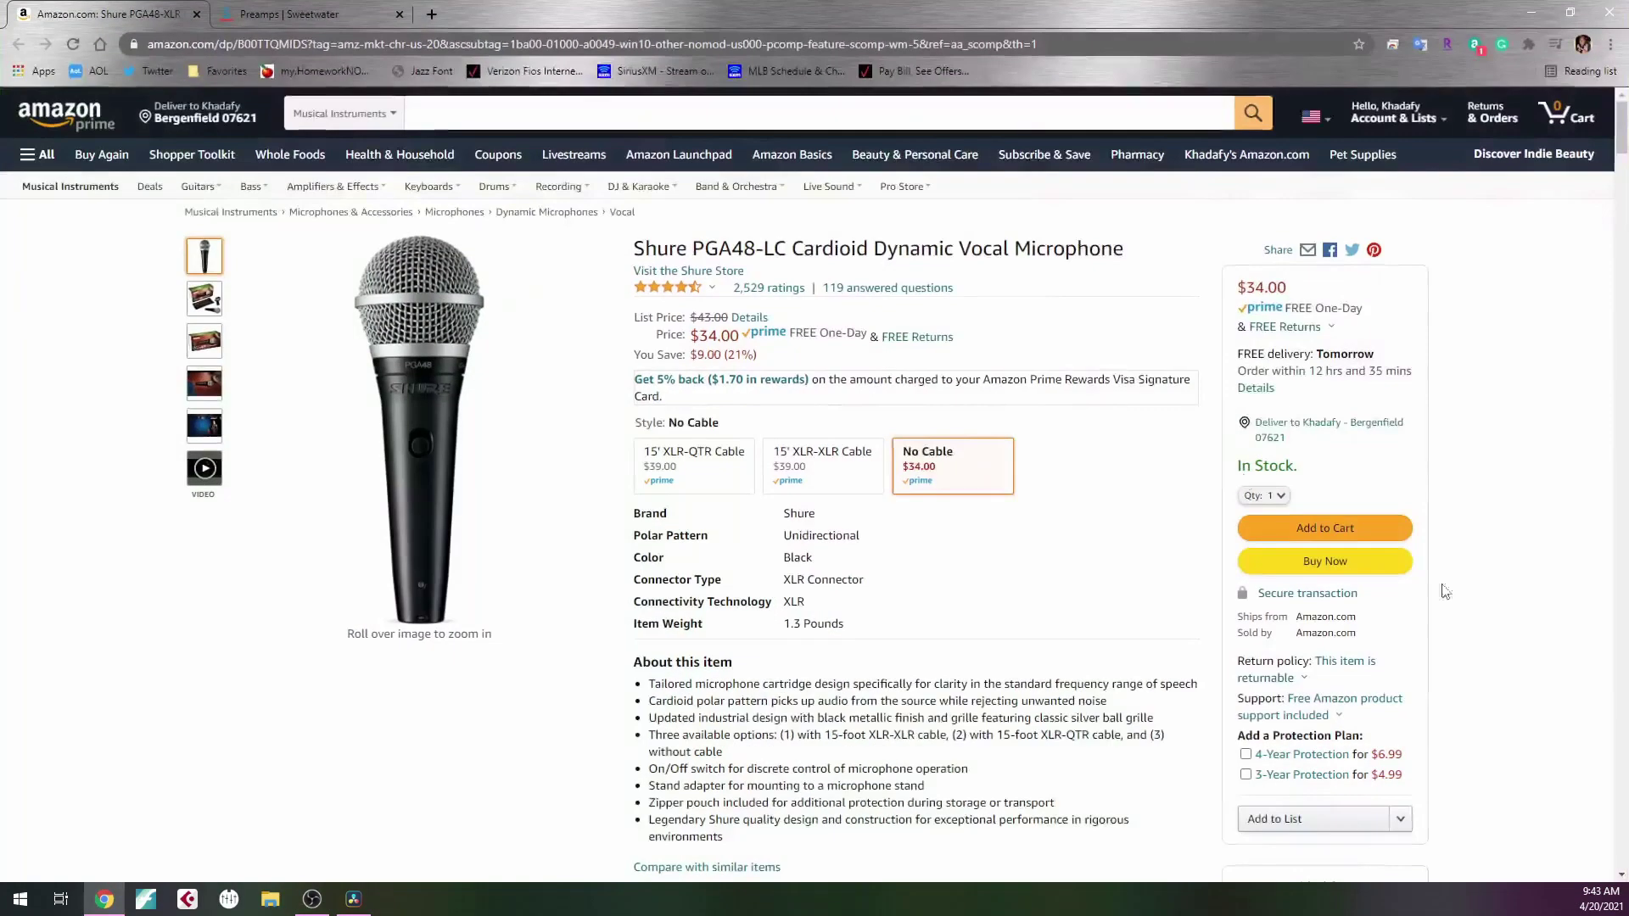
Switch to the Sweetwater Preamps tab and expand the Phantom Power filter in the sidebar
click(276, 14)
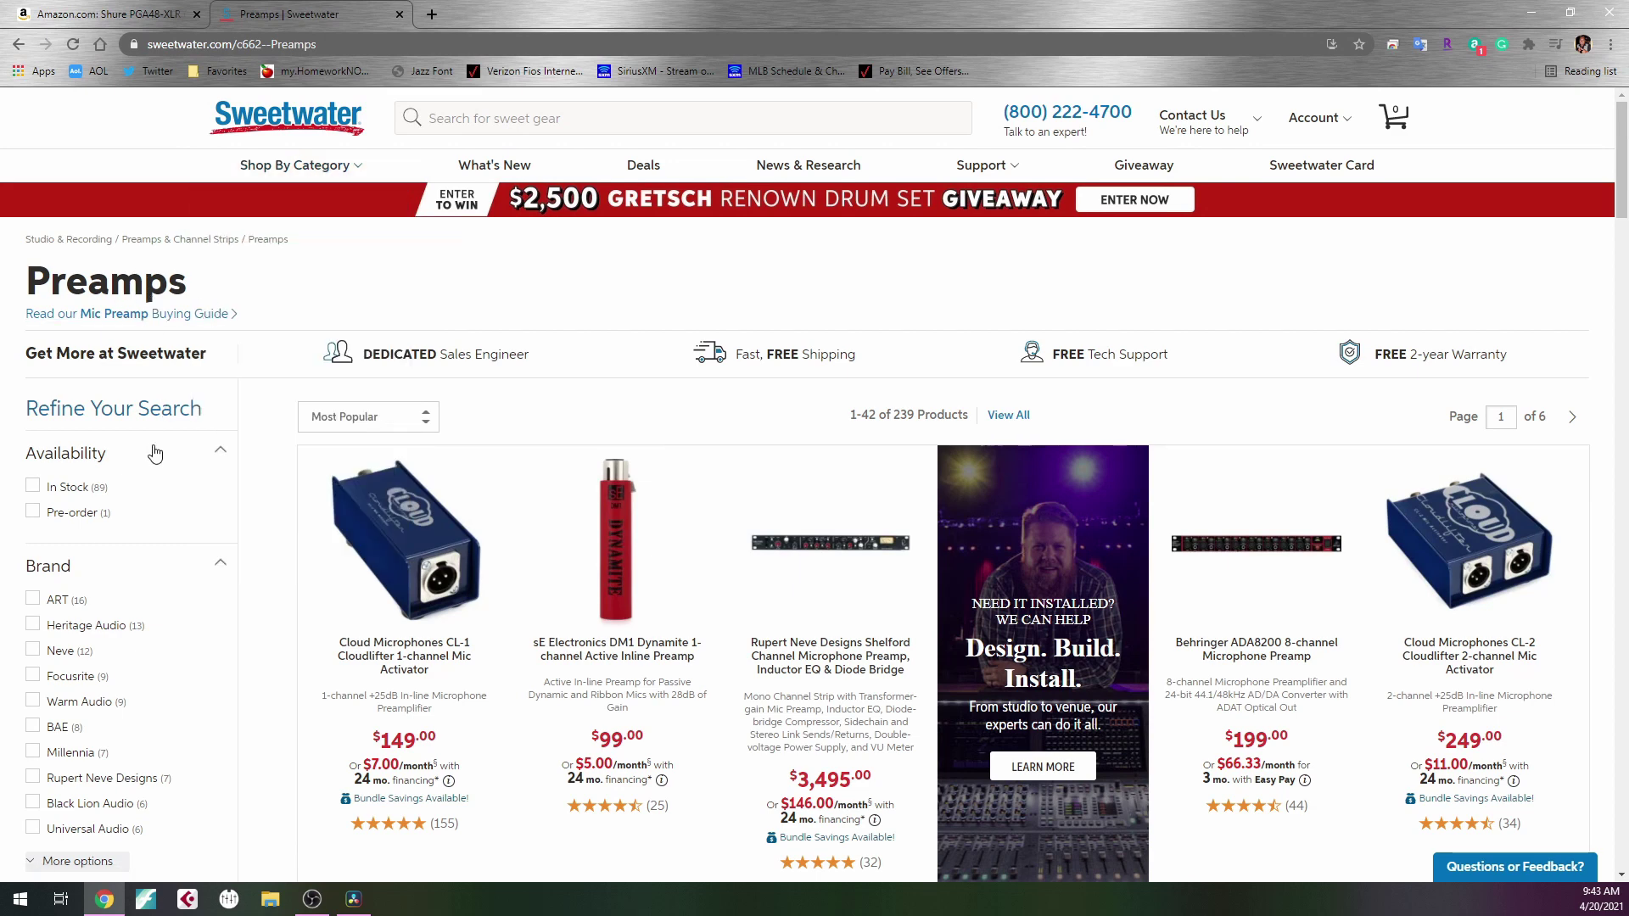
scroll(167, 441, down, 4)
scroll(170, 400, down, 2)
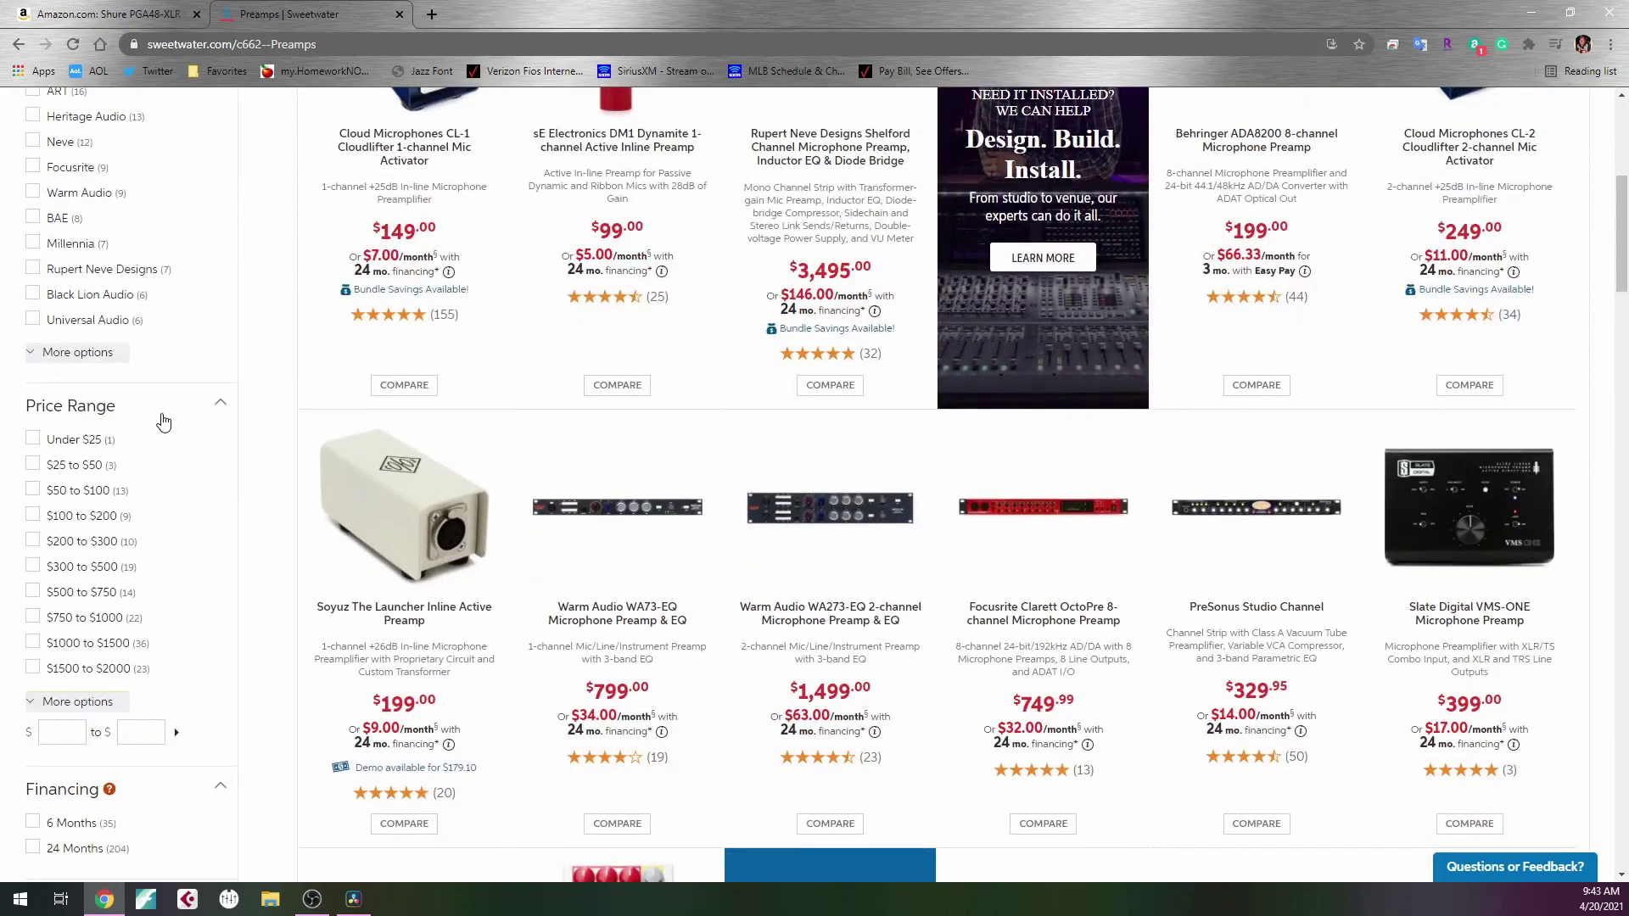
scroll(164, 421, down, 1)
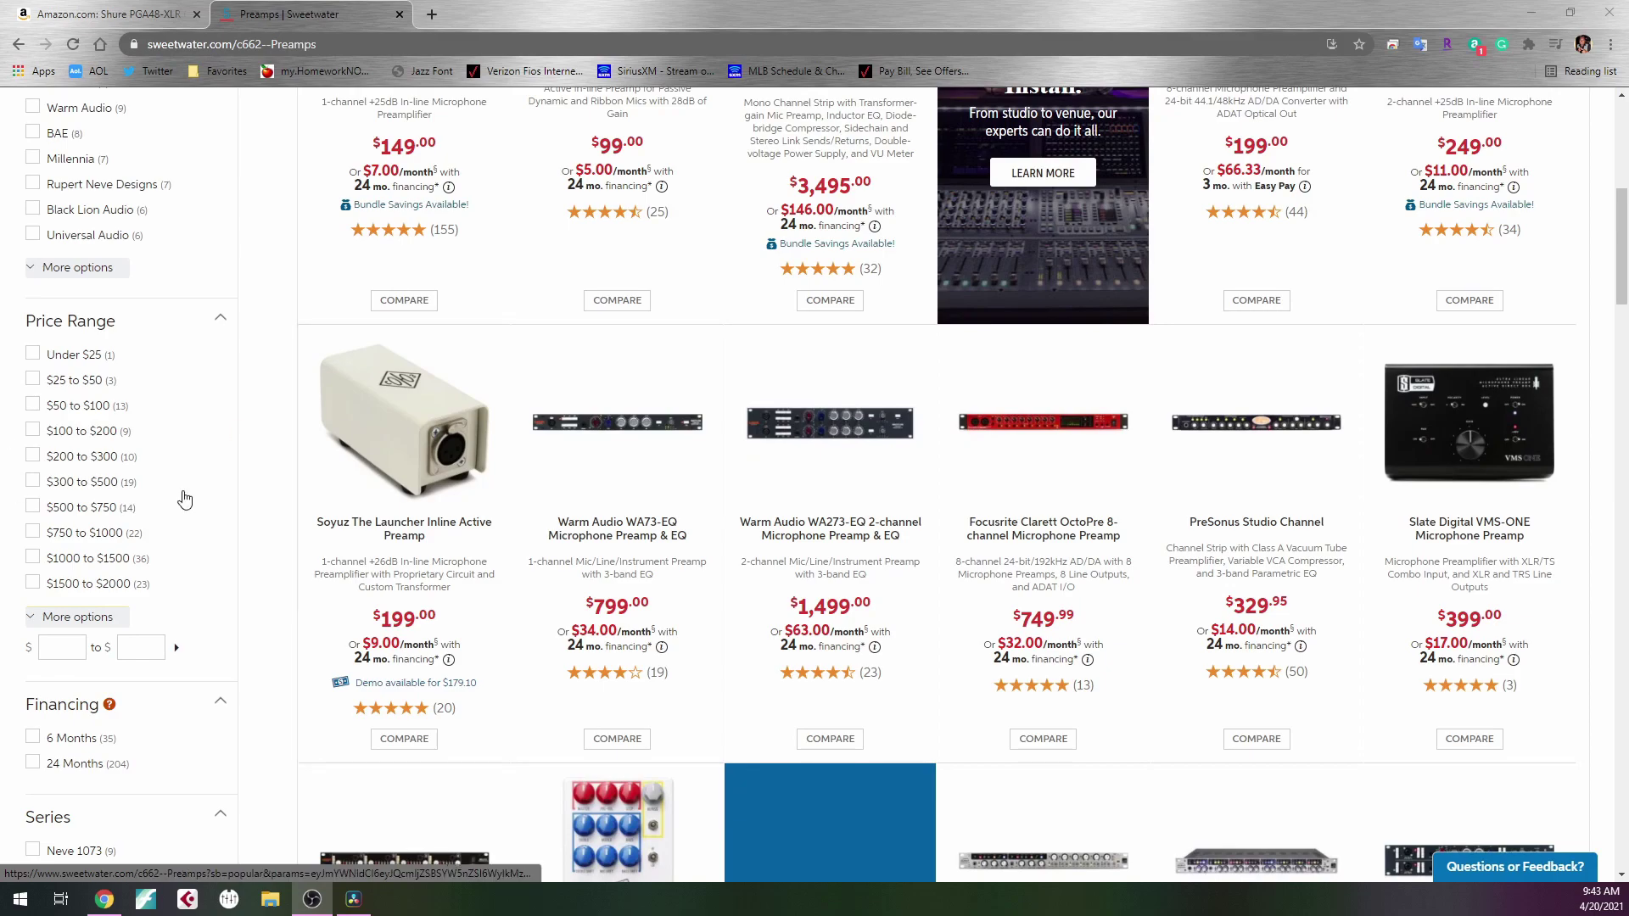
scroll(185, 500, down, 11)
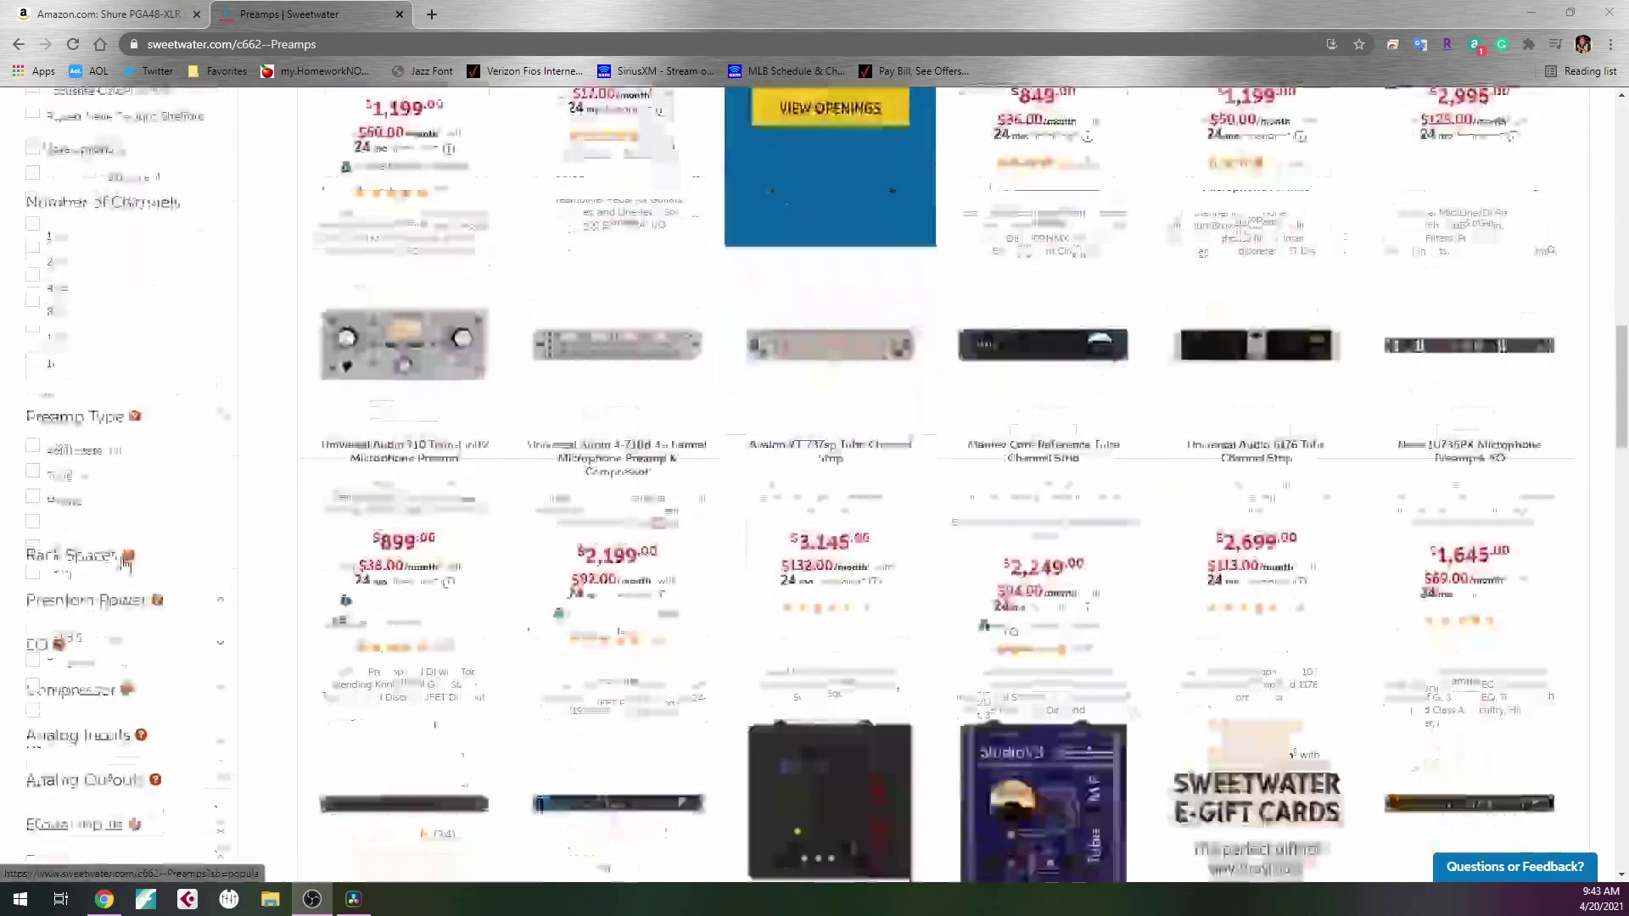
scroll(125, 563, down, 3)
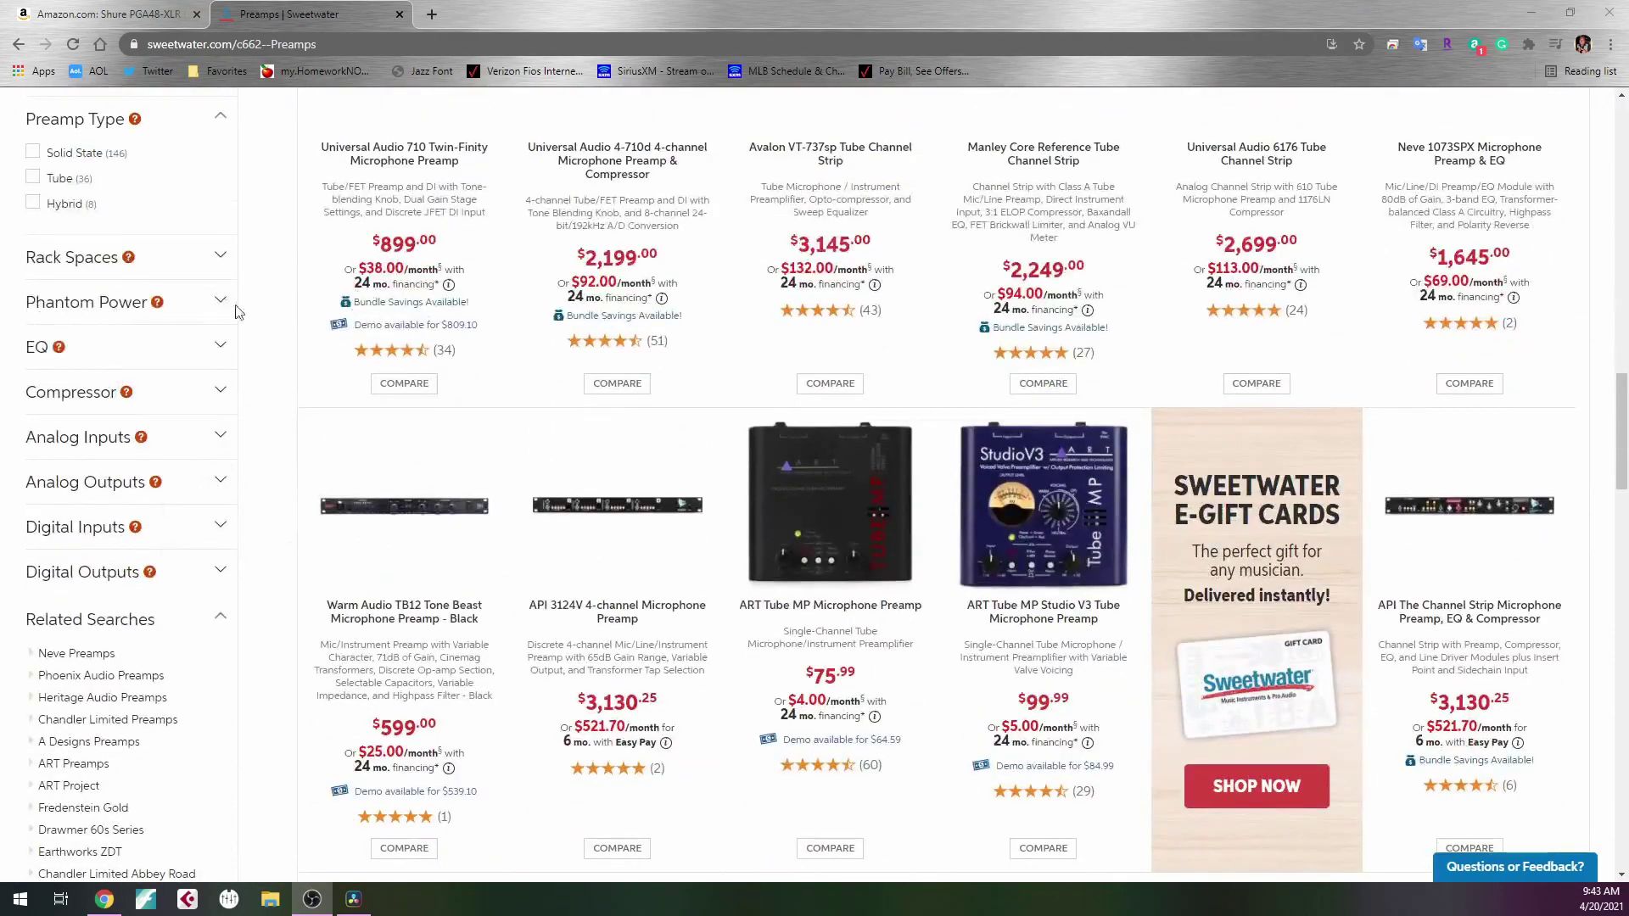
click(218, 306)
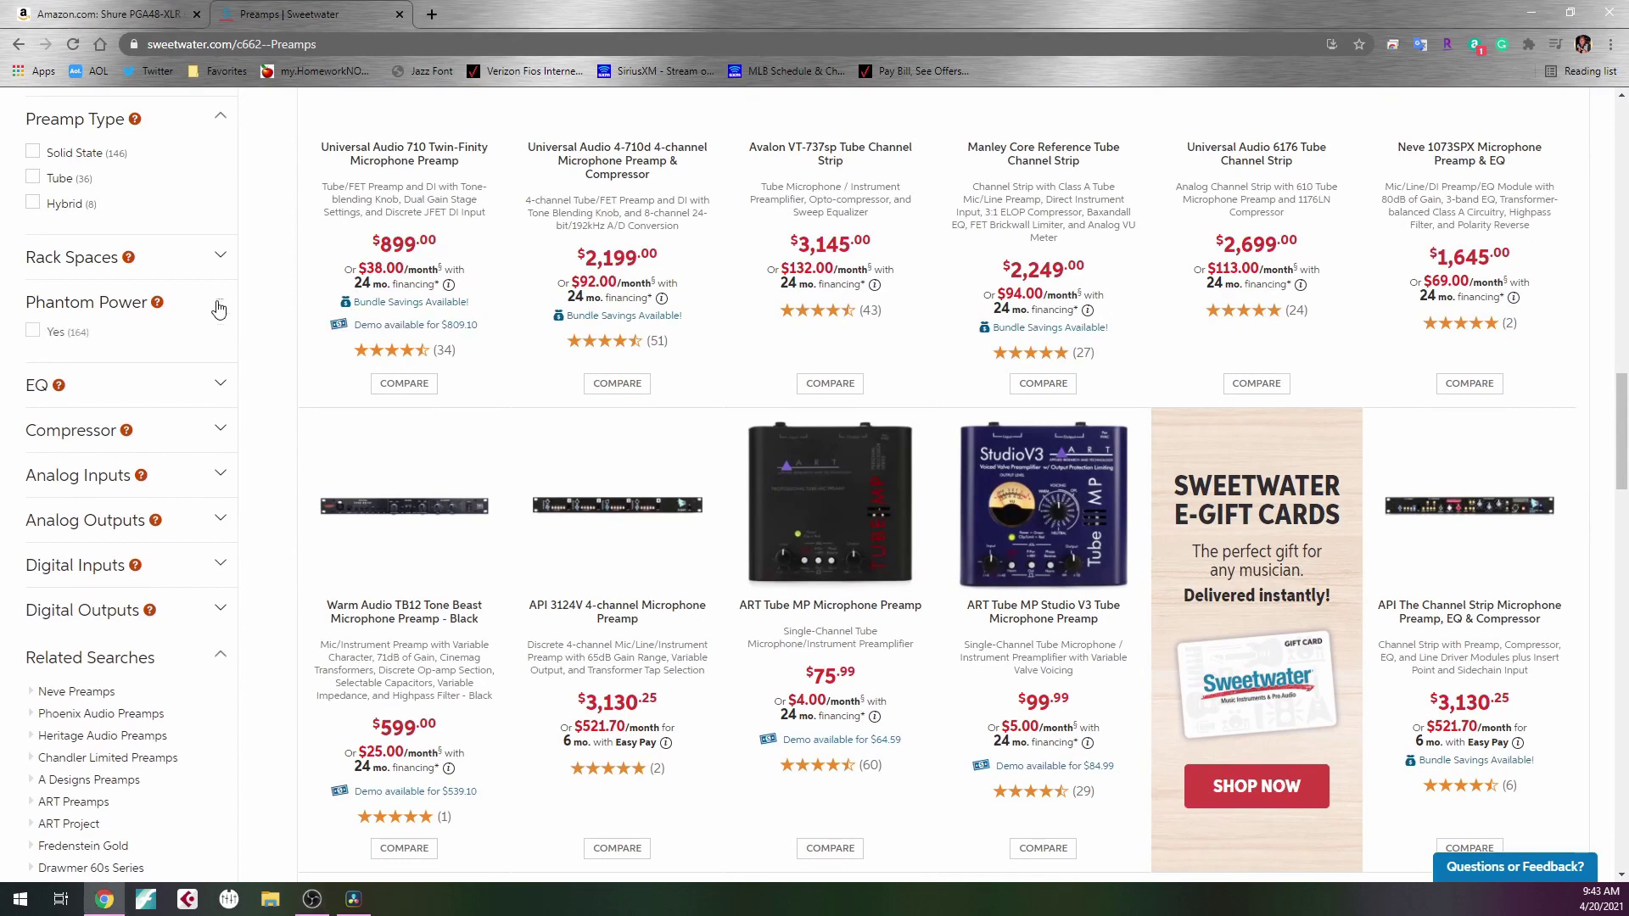
Filter preamps to Phantom Power: Yes (164 products) and sort by Price: Low - High
click(32, 337)
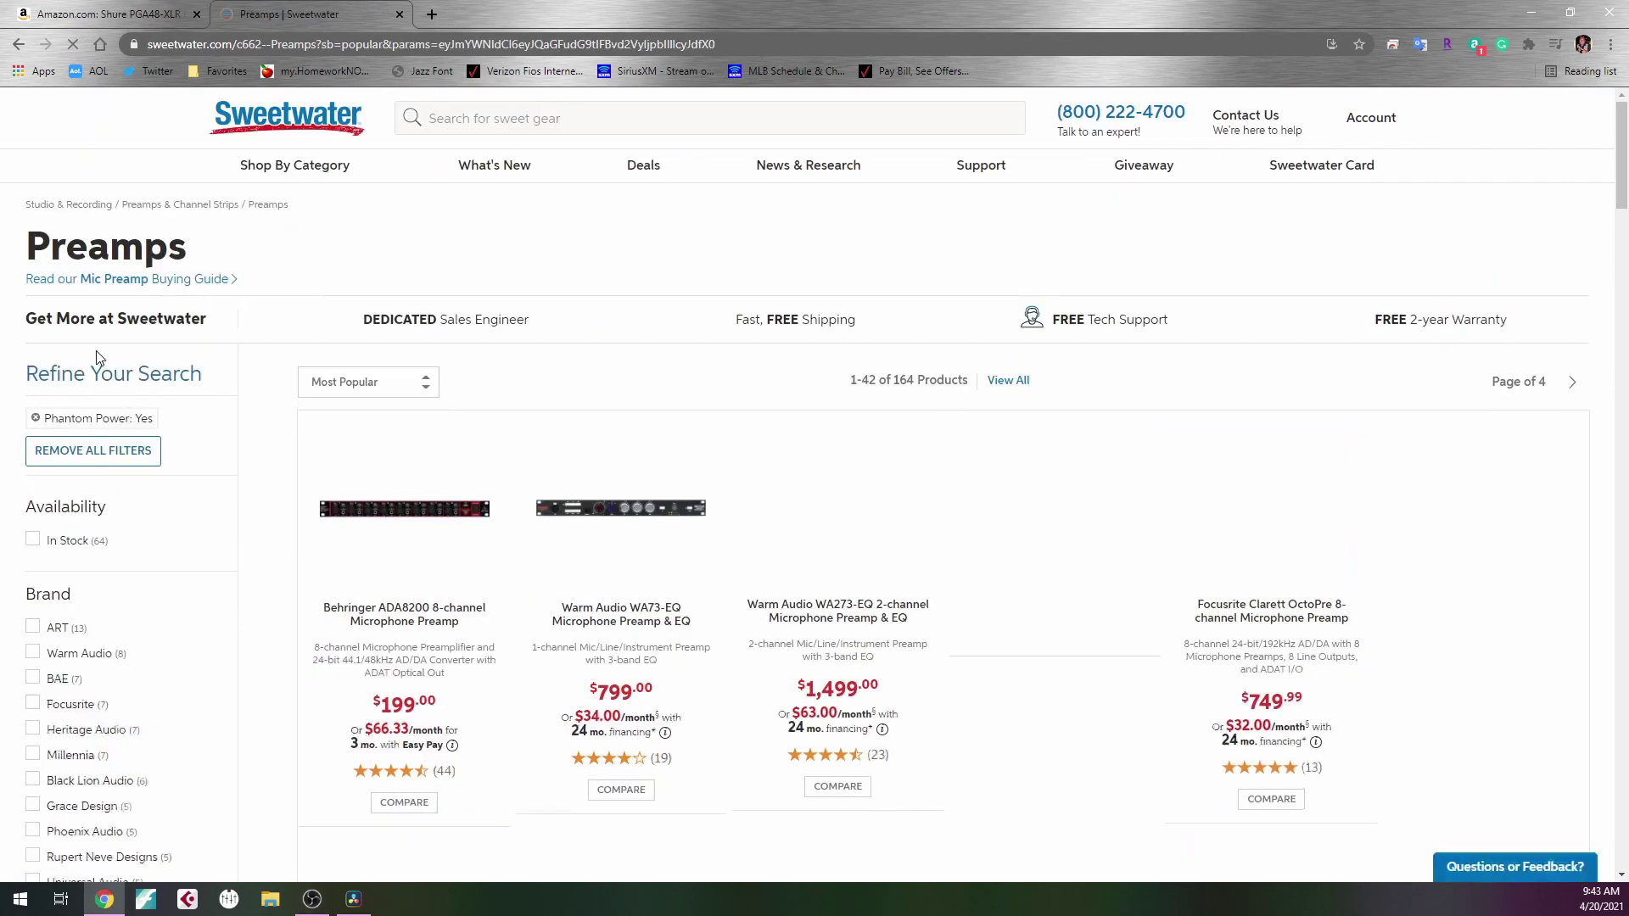
scroll(567, 503, down, 2)
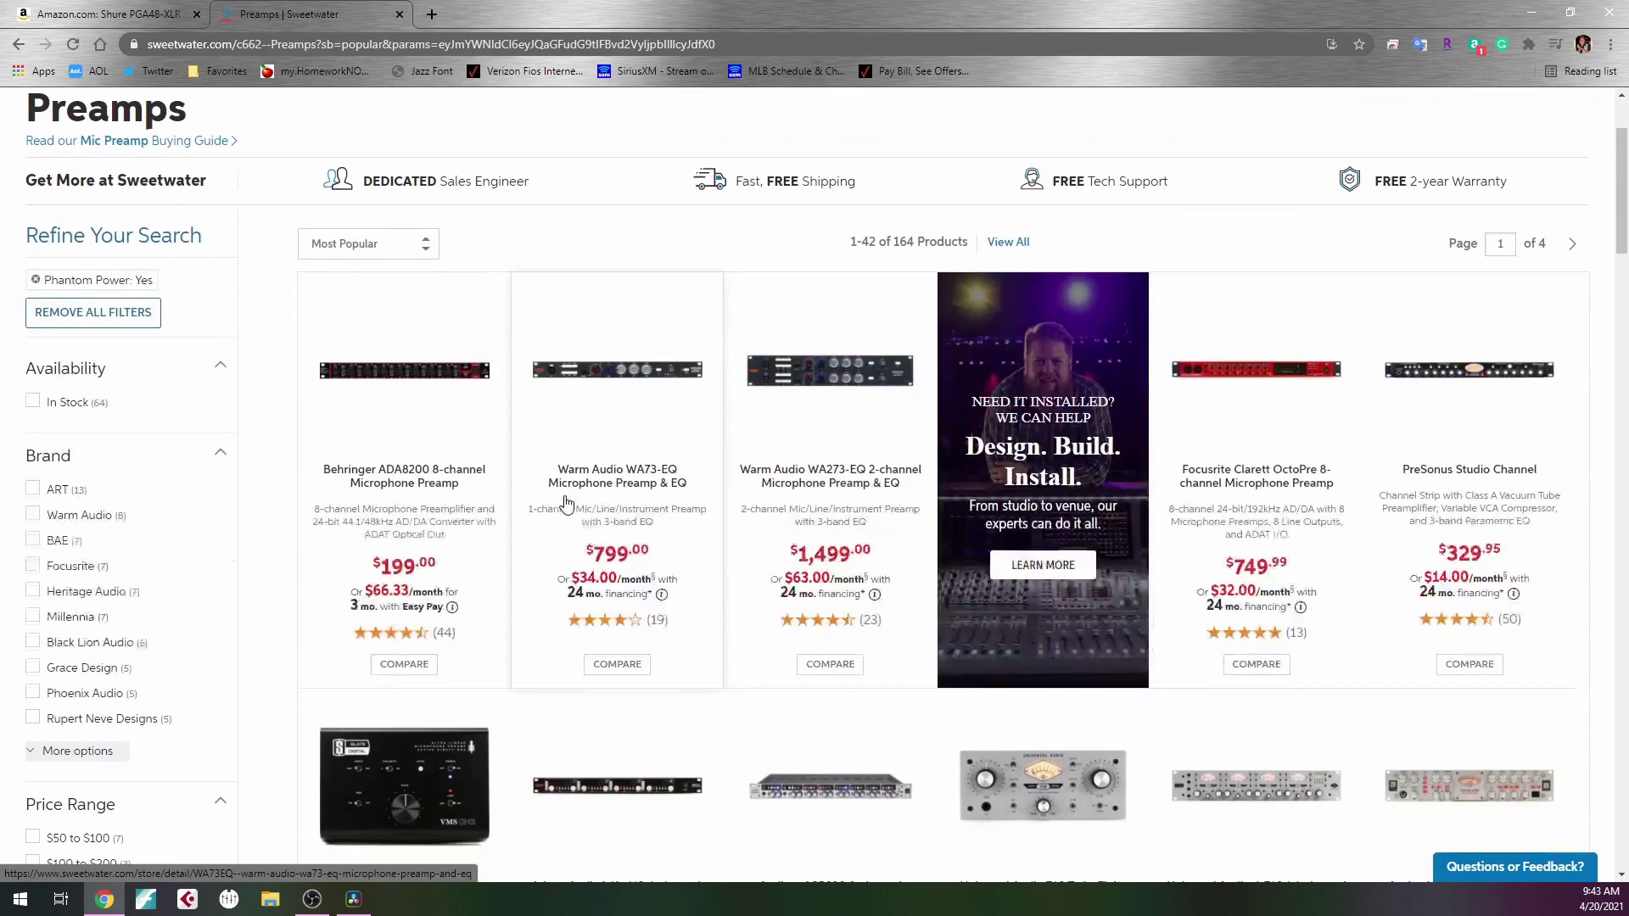
scroll(543, 484, up, 1)
click(354, 330)
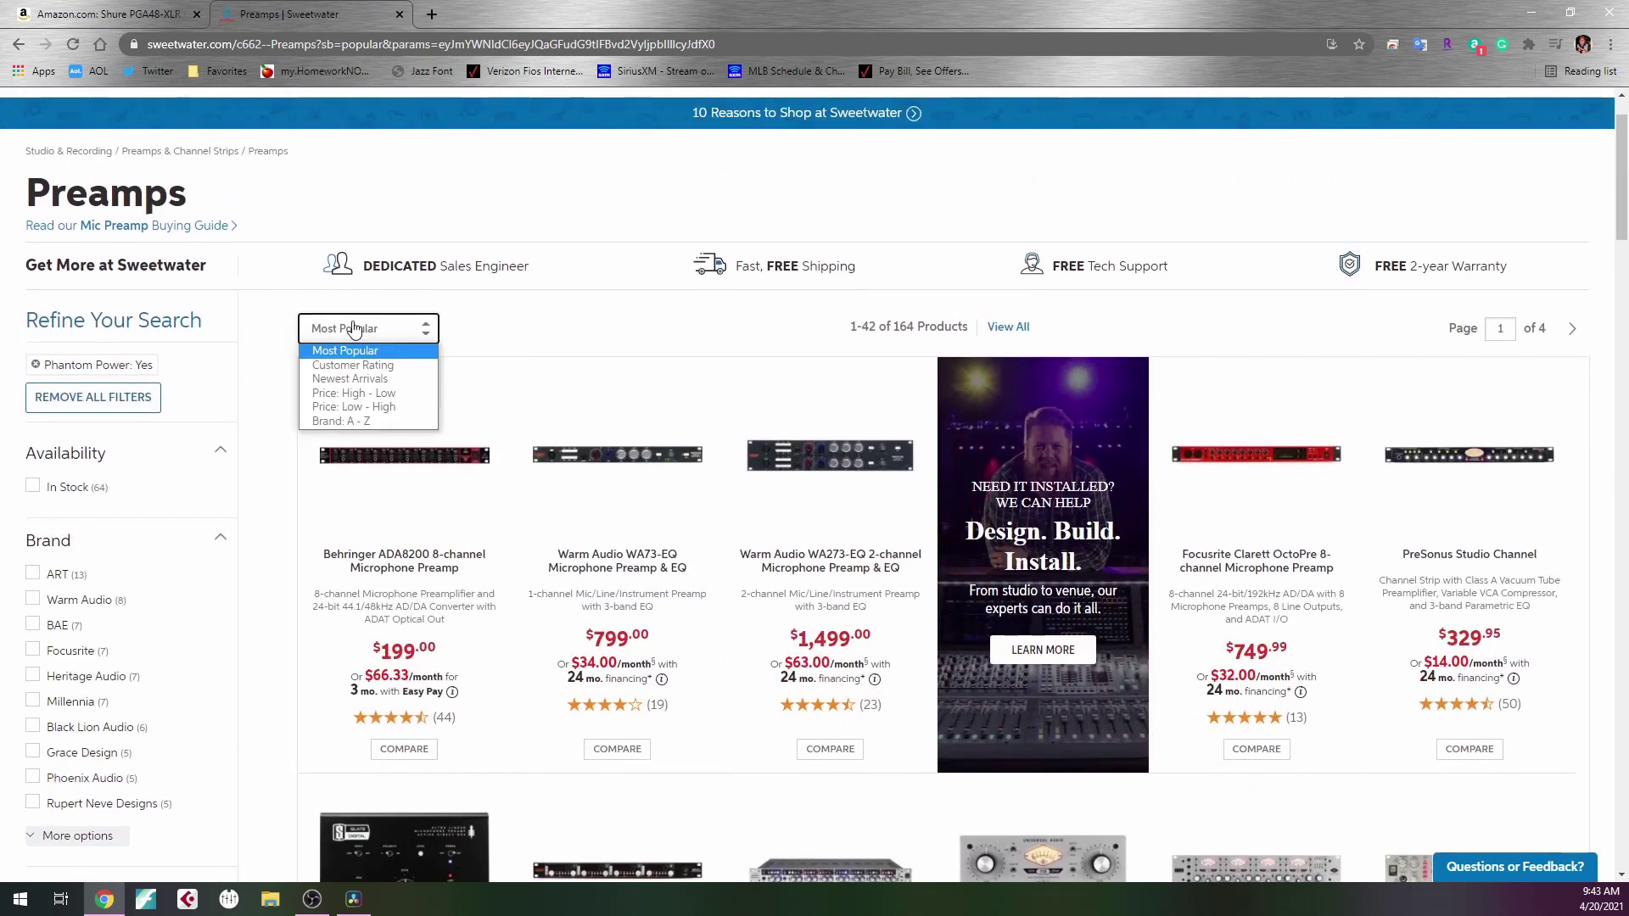
click(392, 408)
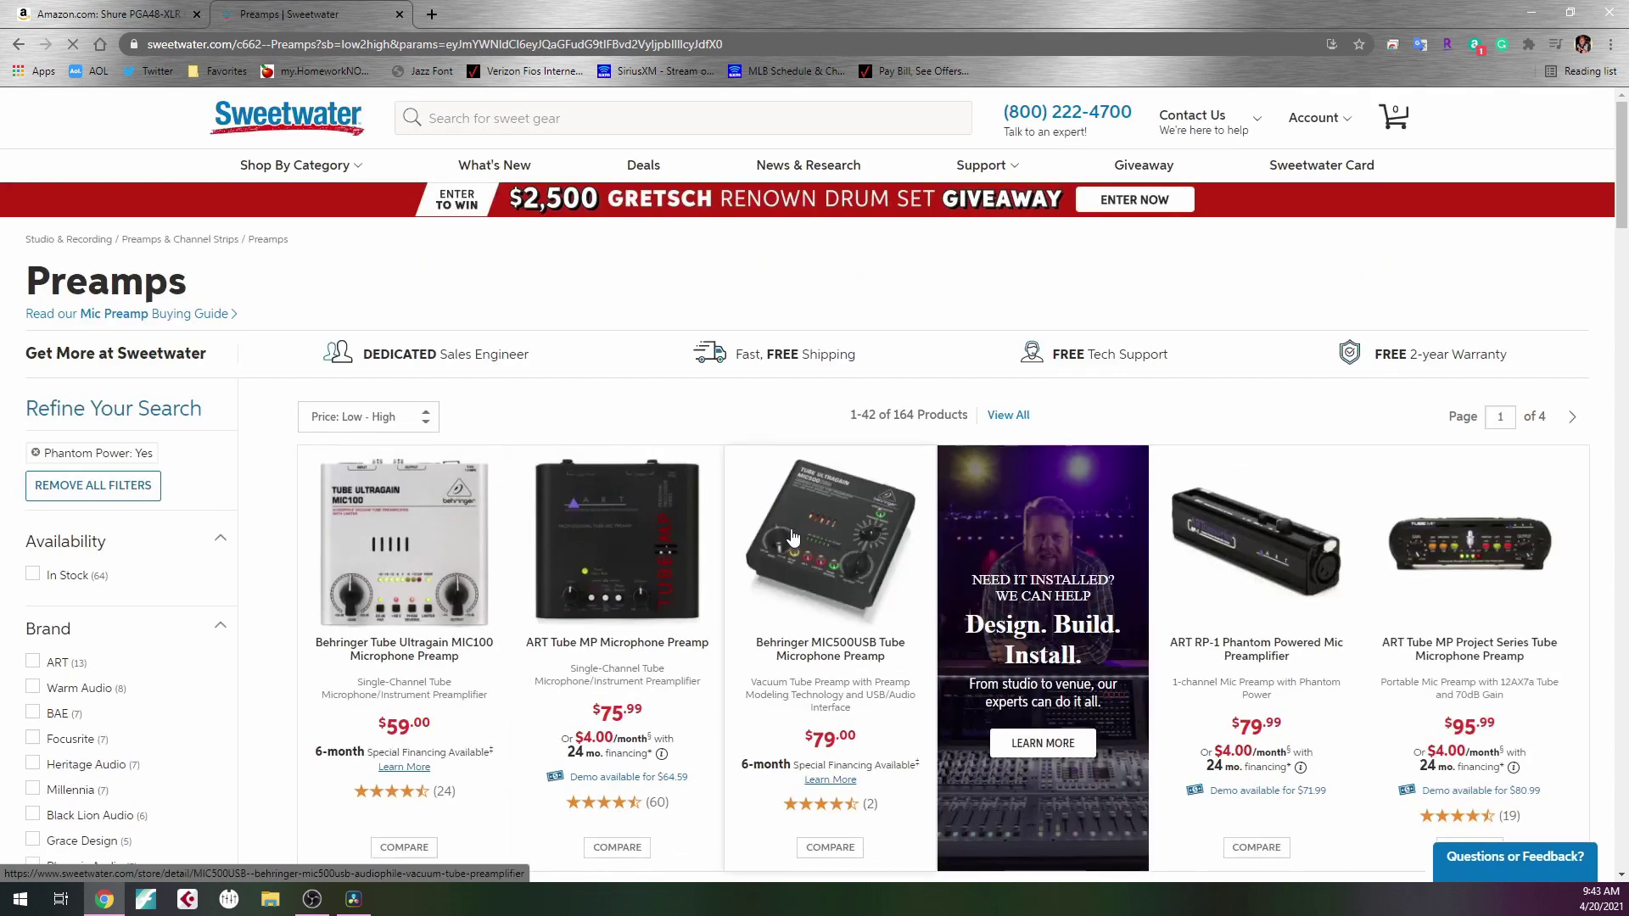
scroll(492, 543, down, 2)
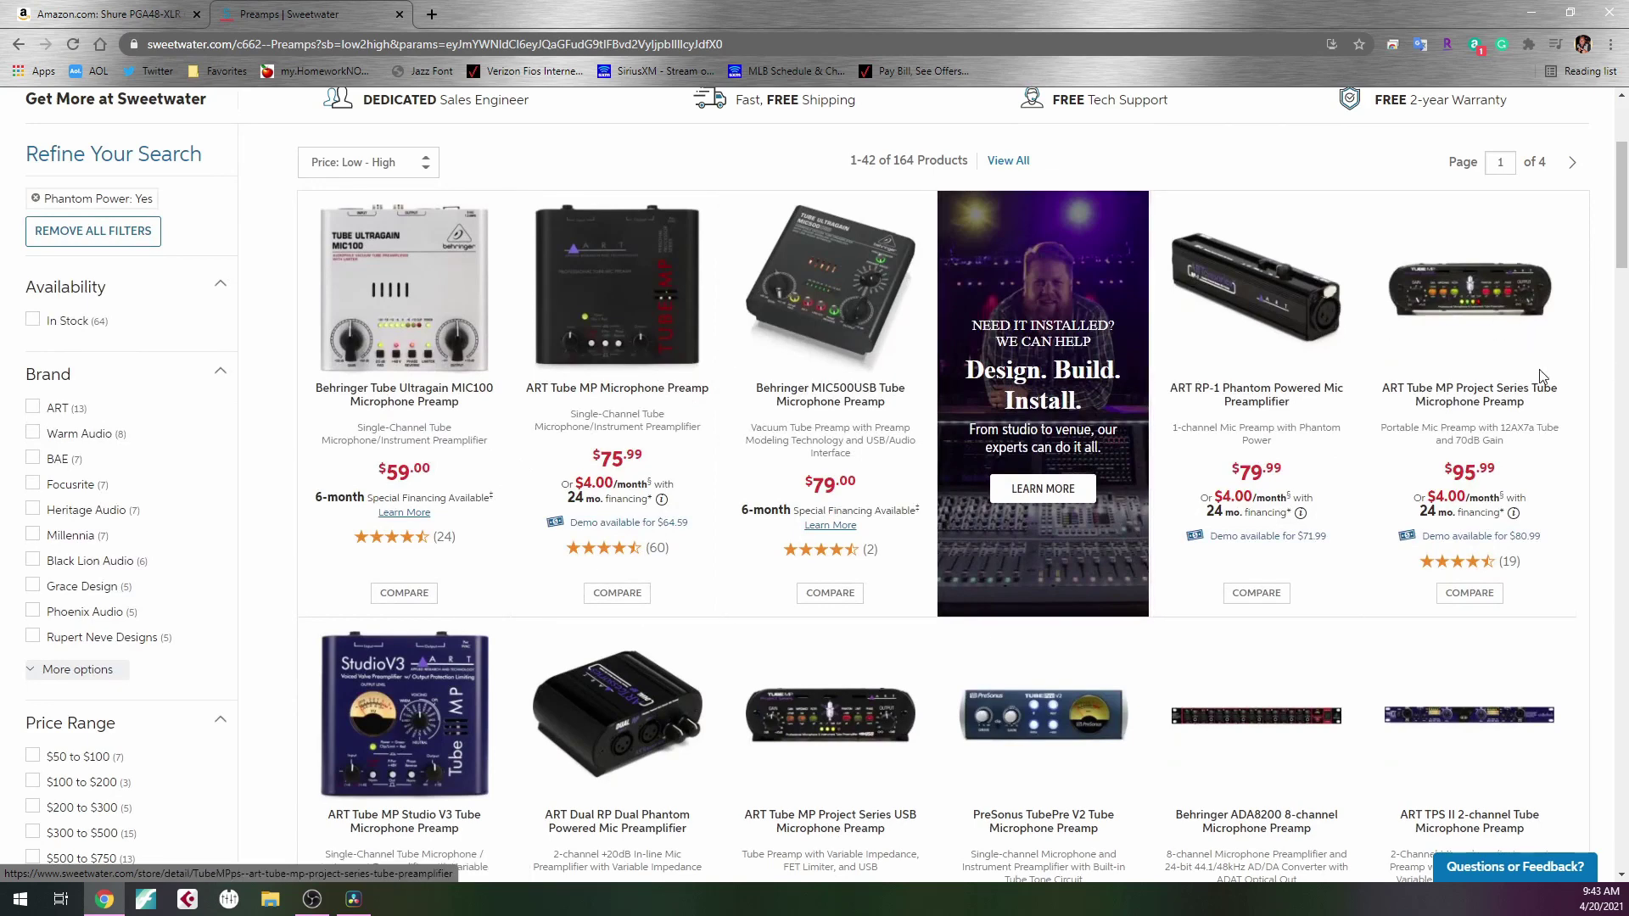
scroll(672, 464, down, 2)
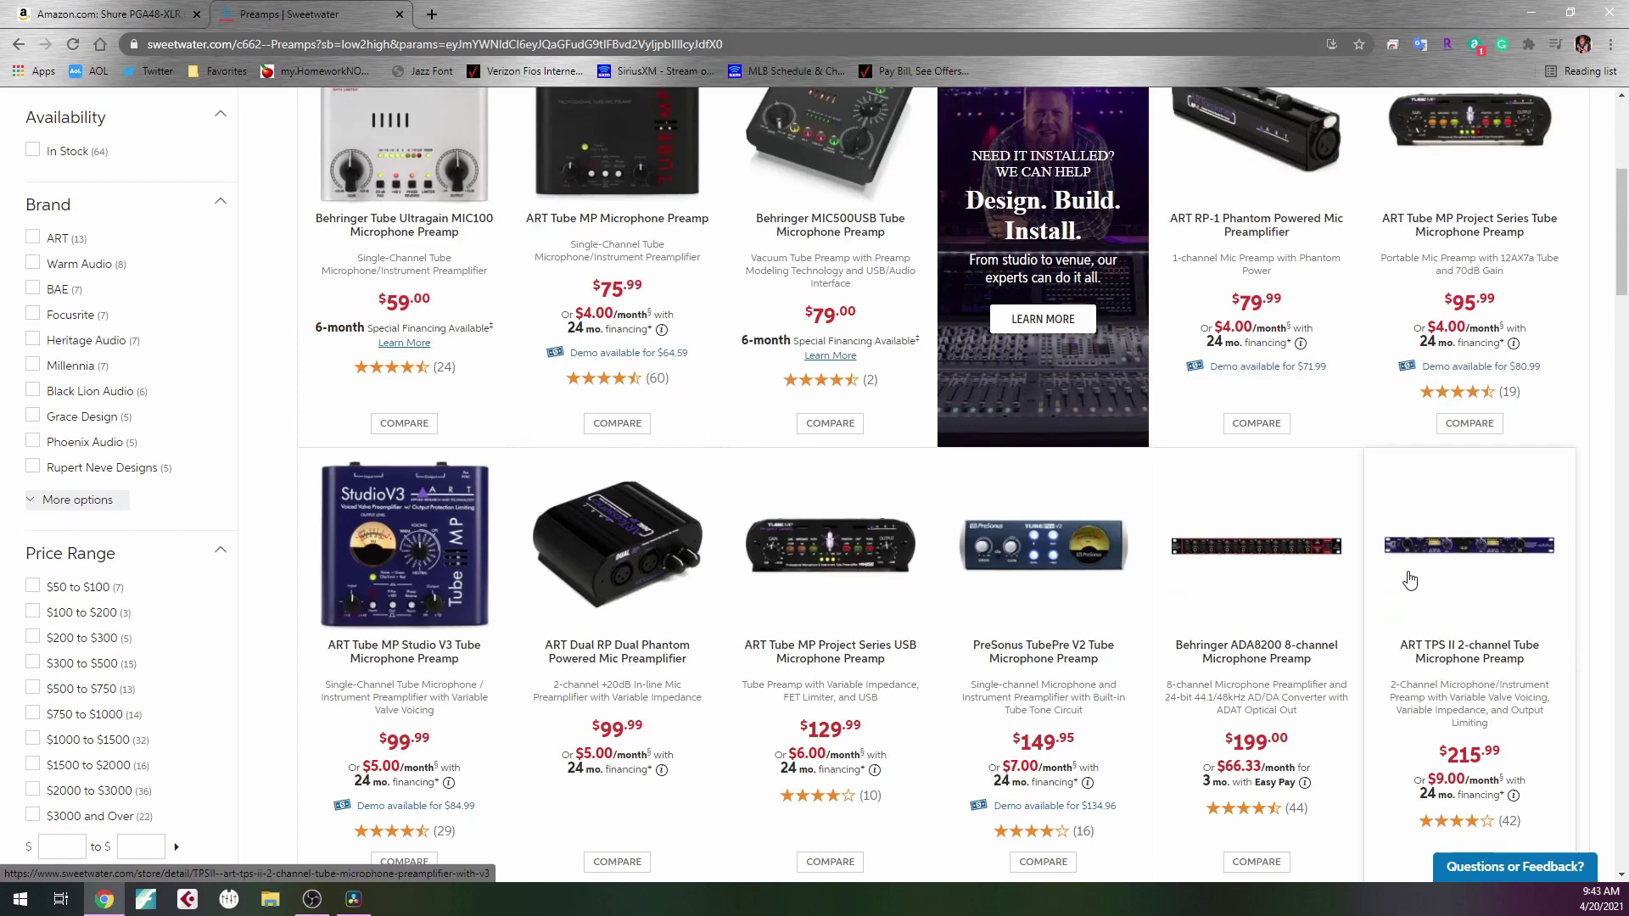
scroll(1278, 600, down, 4)
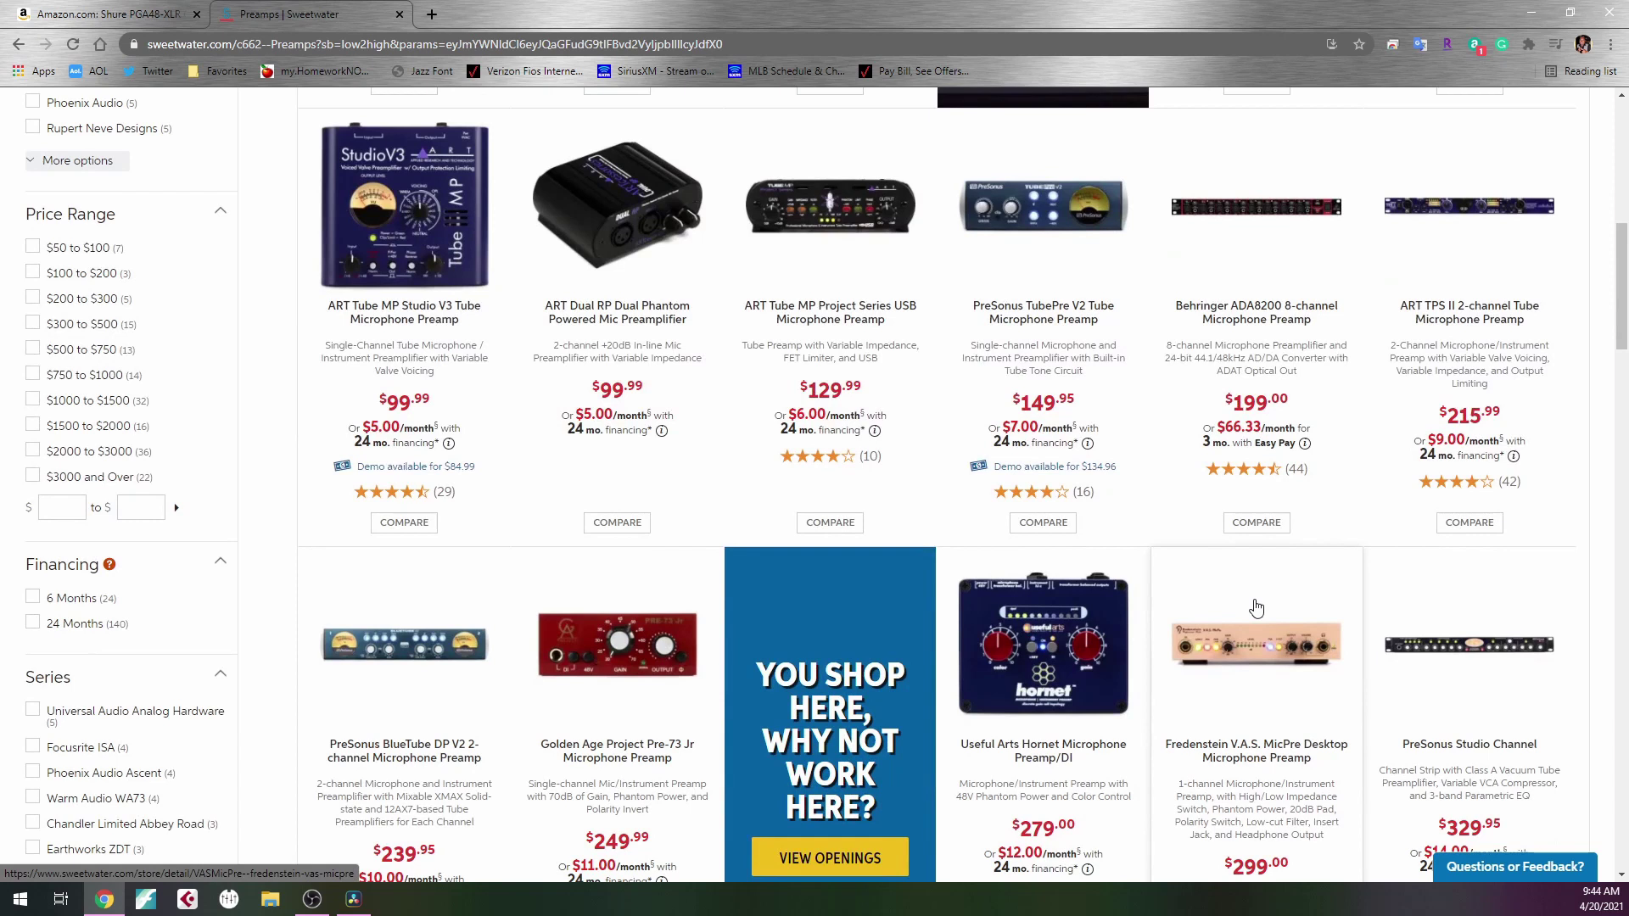
scroll(1257, 609, up, 4)
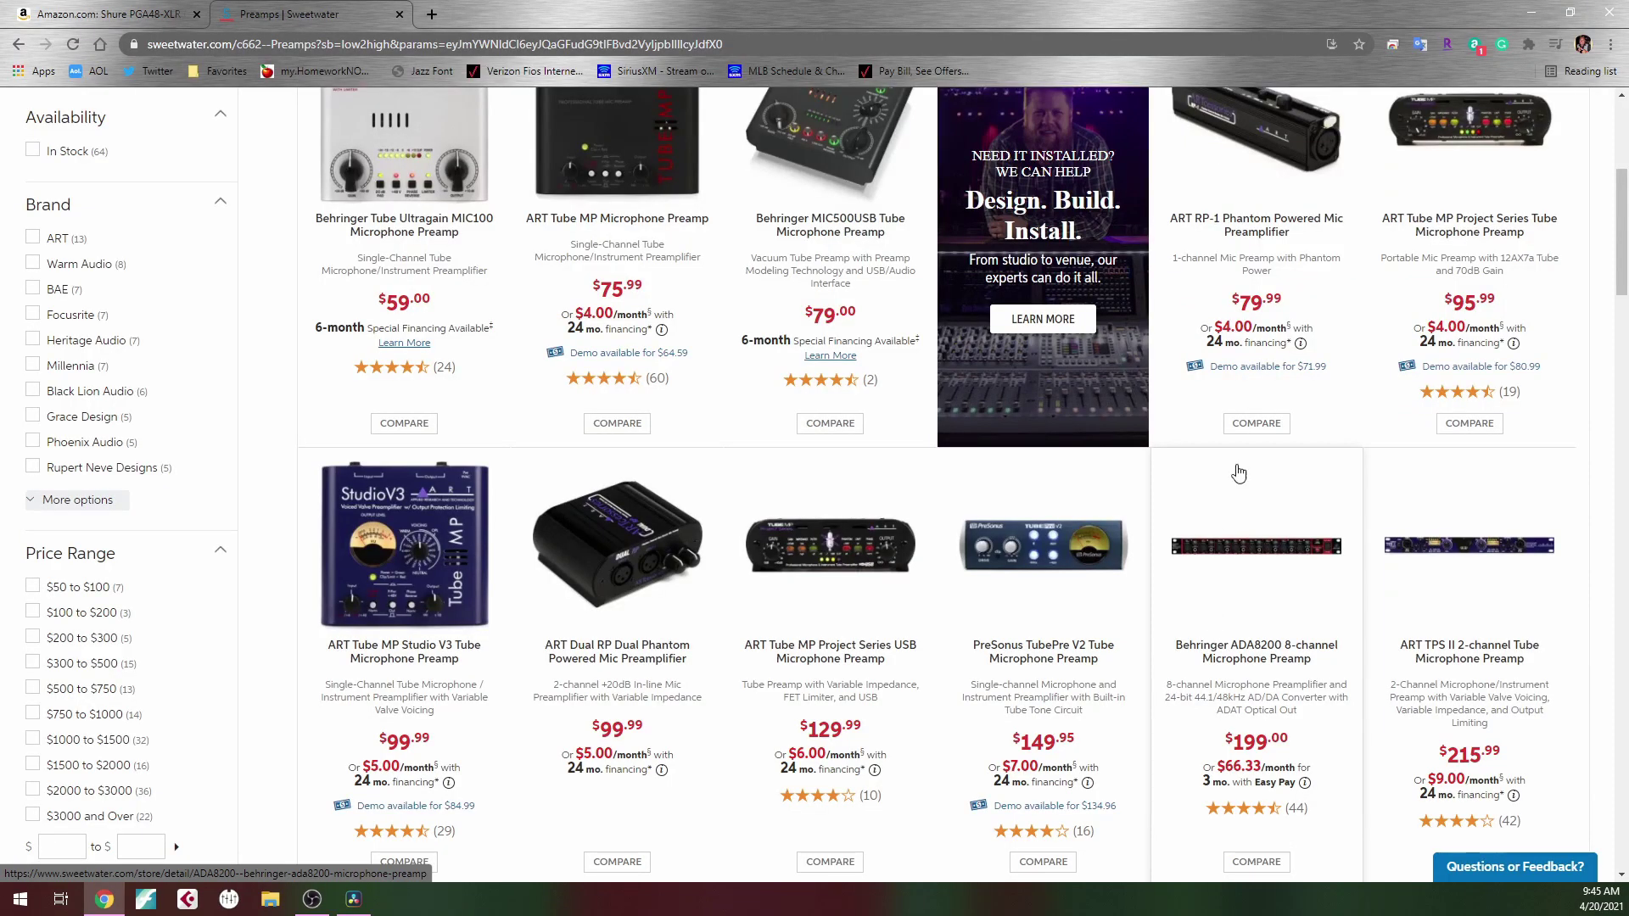
Minimize the Chrome window showing the Sweetwater preamp listing to reveal the tulip desktop
click(1525, 1)
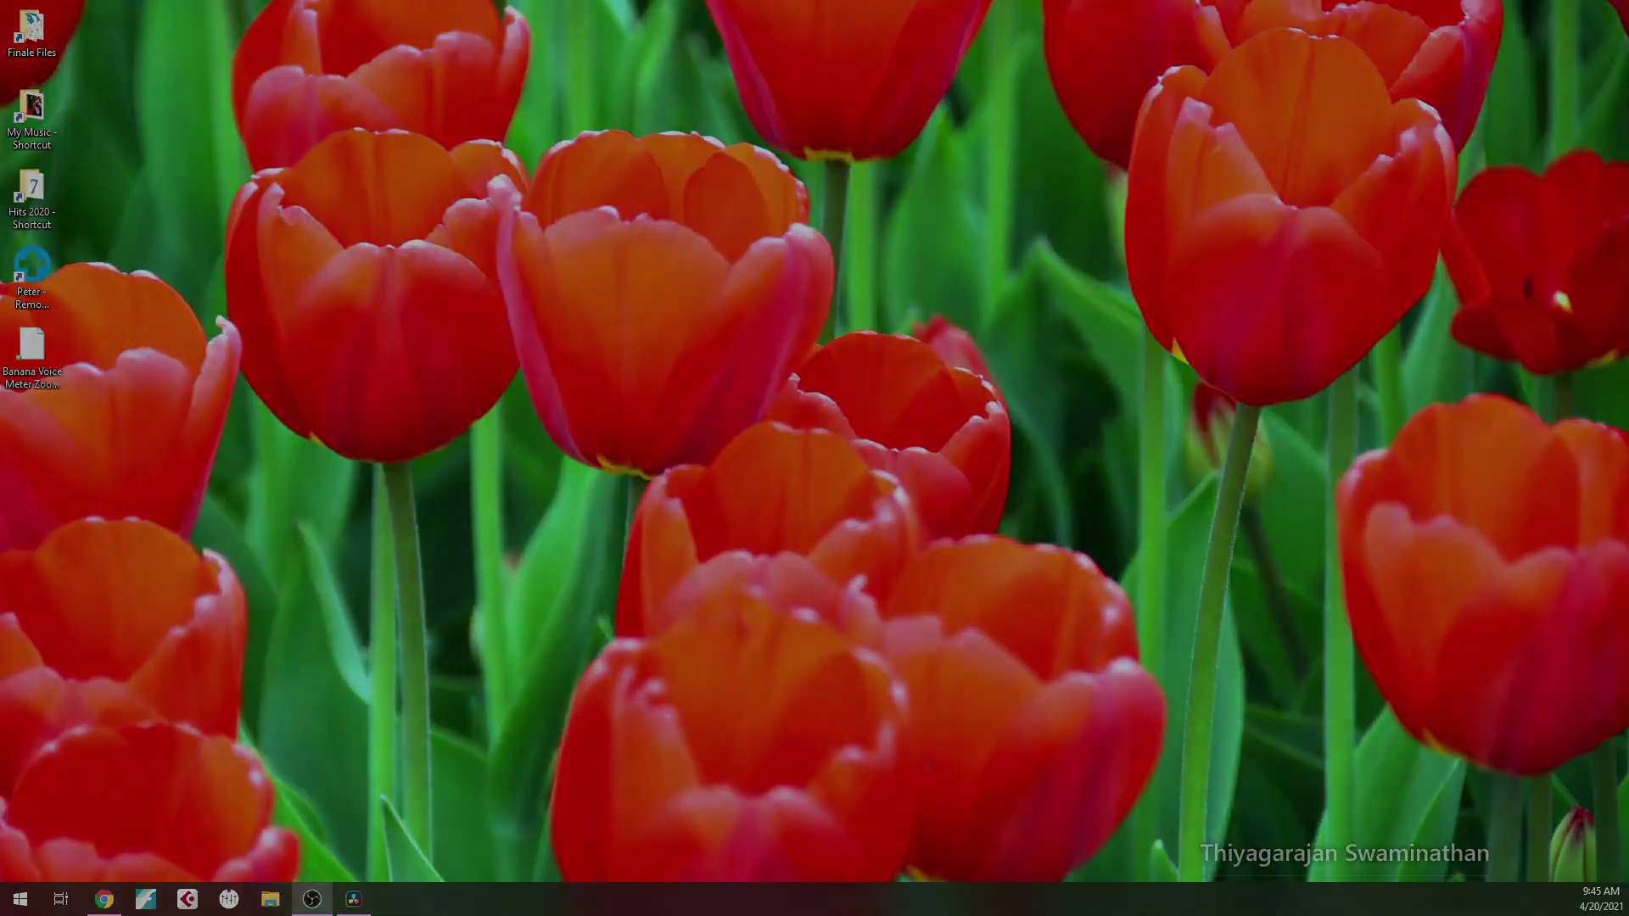